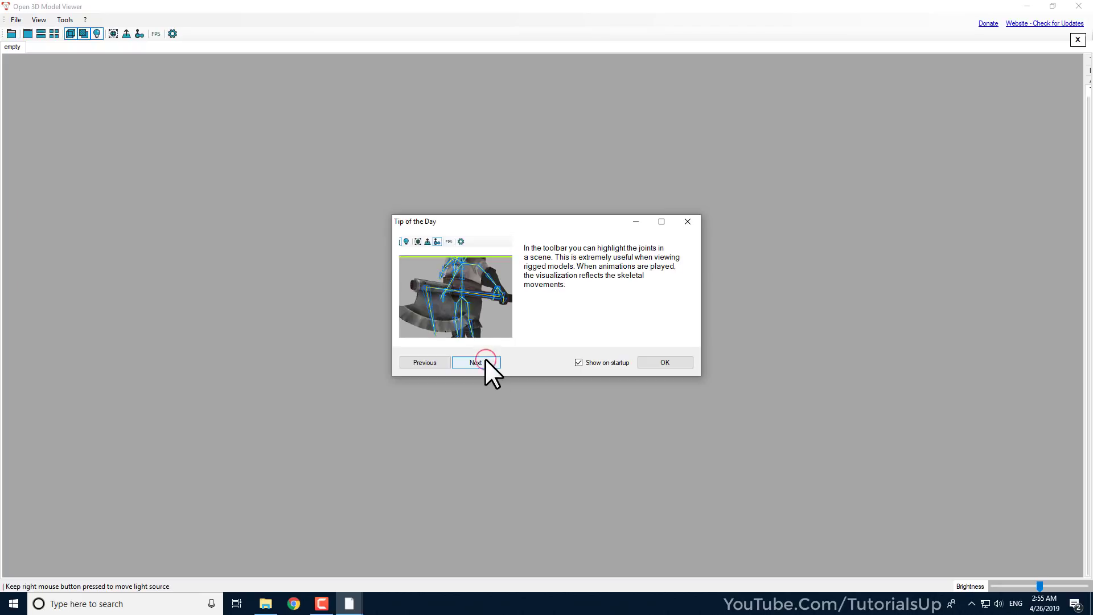
# - Page through the startup tips and close the Tip of the Day dialog
pyautogui.click(485, 360)
pyautogui.click(485, 360)
pyautogui.click(486, 360)
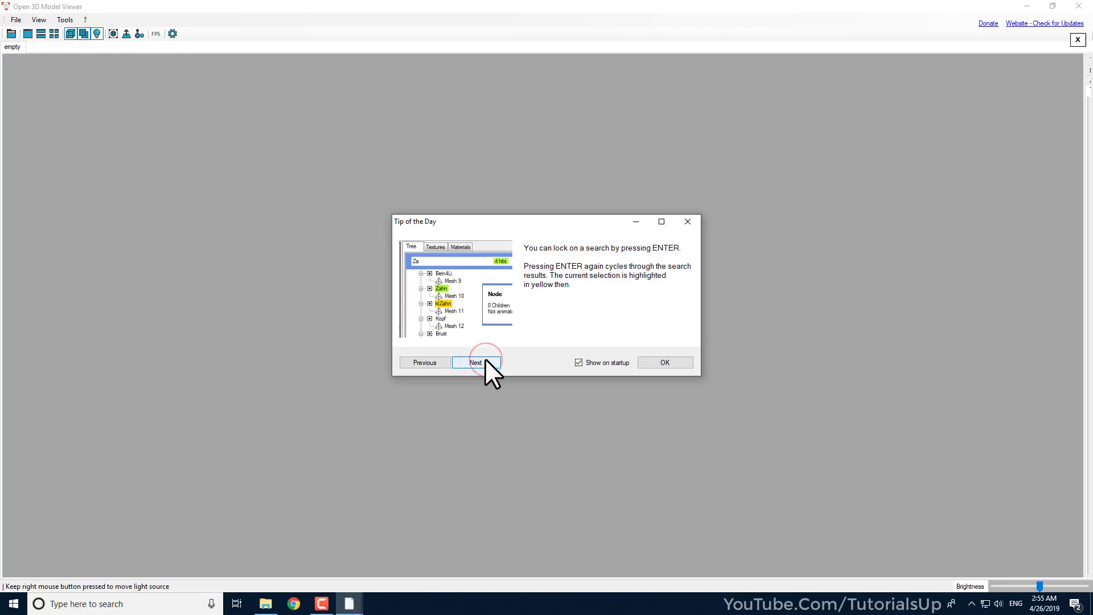
pyautogui.click(486, 360)
pyautogui.click(485, 360)
pyautogui.click(667, 362)
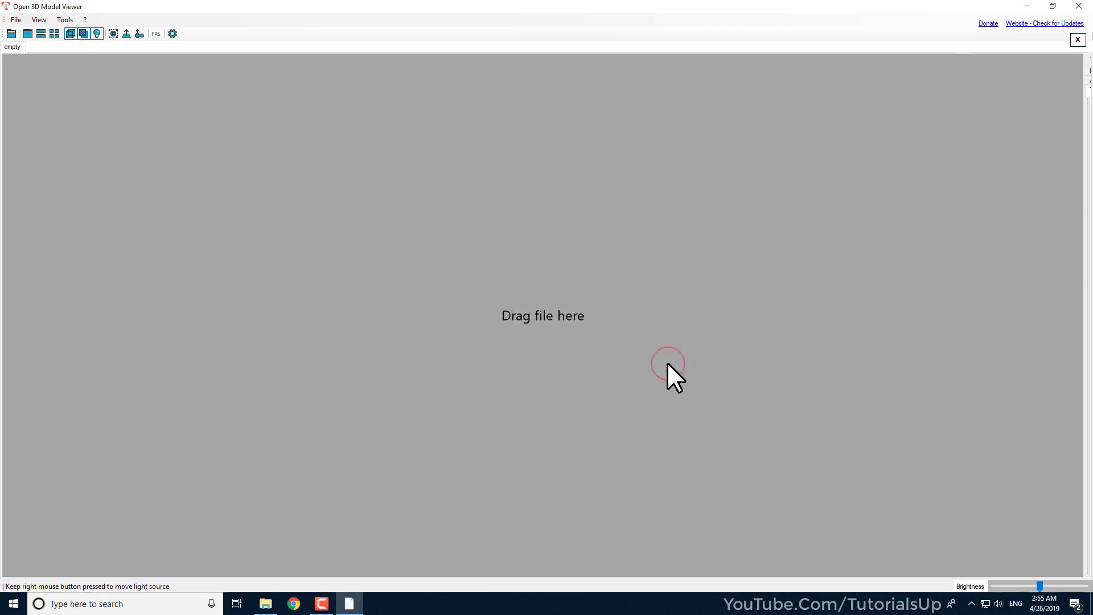
# - Associate the supported 3D file extensions with open3mod
pyautogui.click(59, 22)
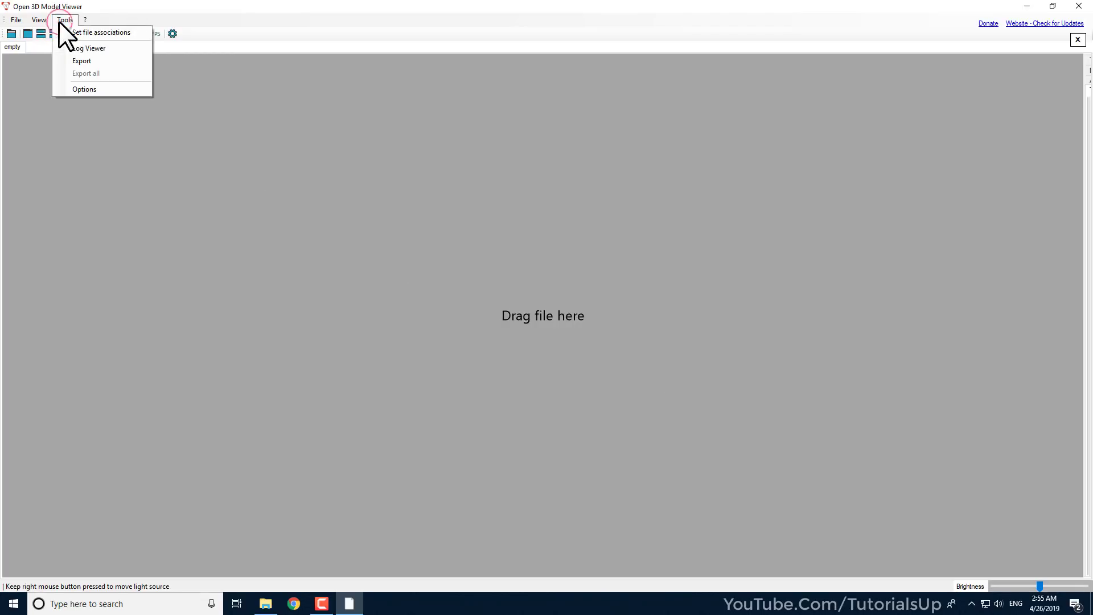
pyautogui.click(143, 33)
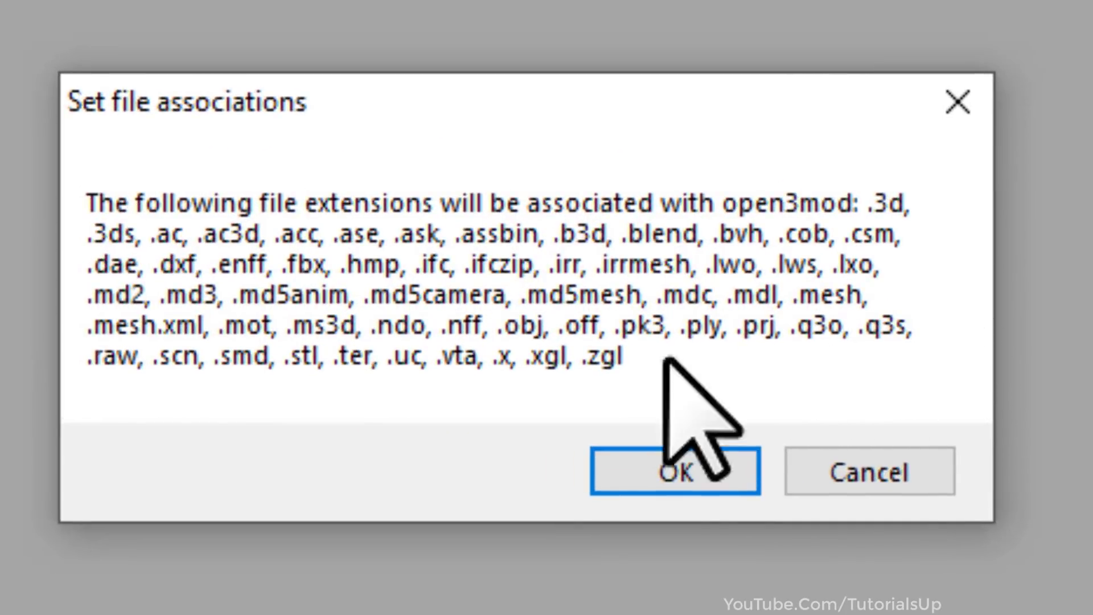
pyautogui.click(676, 472)
pyautogui.click(805, 418)
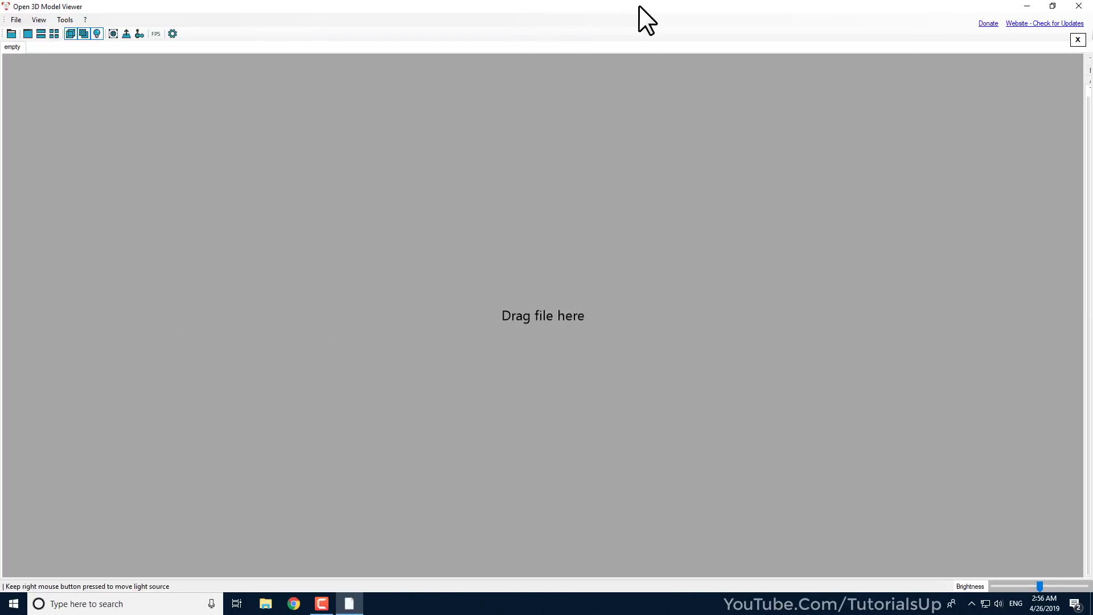
# - Arrange the viewer and the desktop's Open3dmod folder window side by side, each filling half the screen
pyautogui.moveTo(639, 5); pyautogui.dragTo(1092, 153)
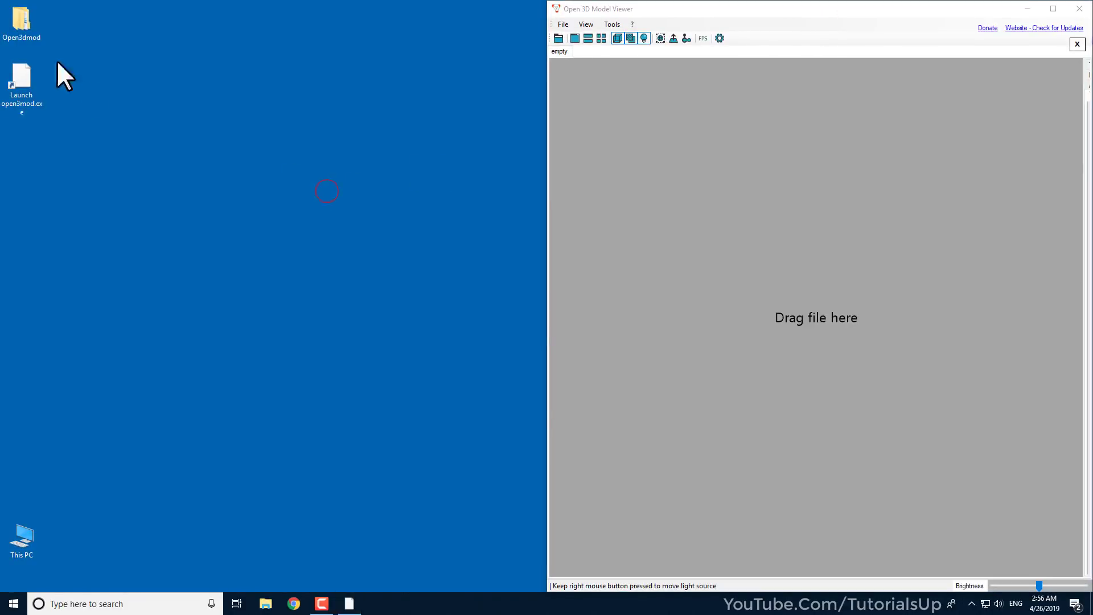
pyautogui.doubleClick(22, 26)
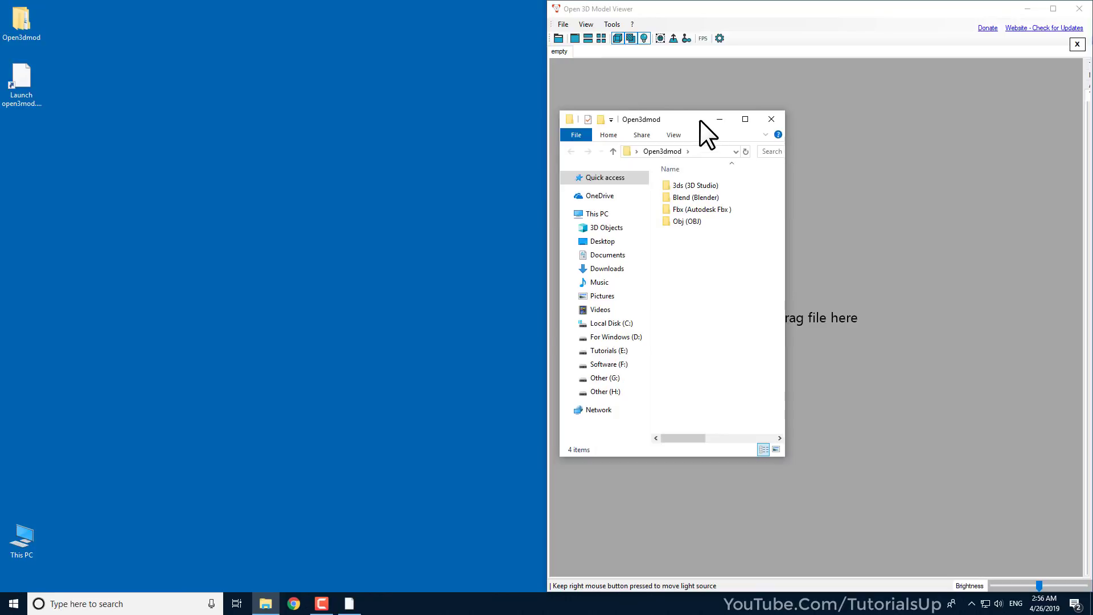
pyautogui.moveTo(700, 120); pyautogui.dragTo(5, 188)
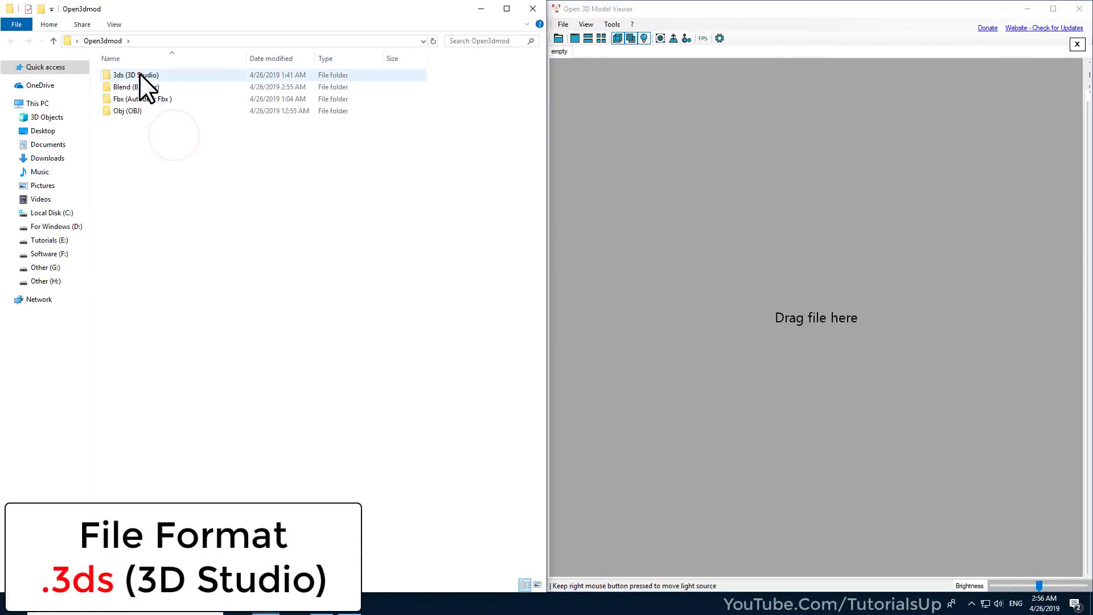
# - Load Lounge Panama Dedon N040419.3ds from the 3ds (3D Studio) folder into the viewer and maximize the viewer window
pyautogui.doubleClick(139, 75)
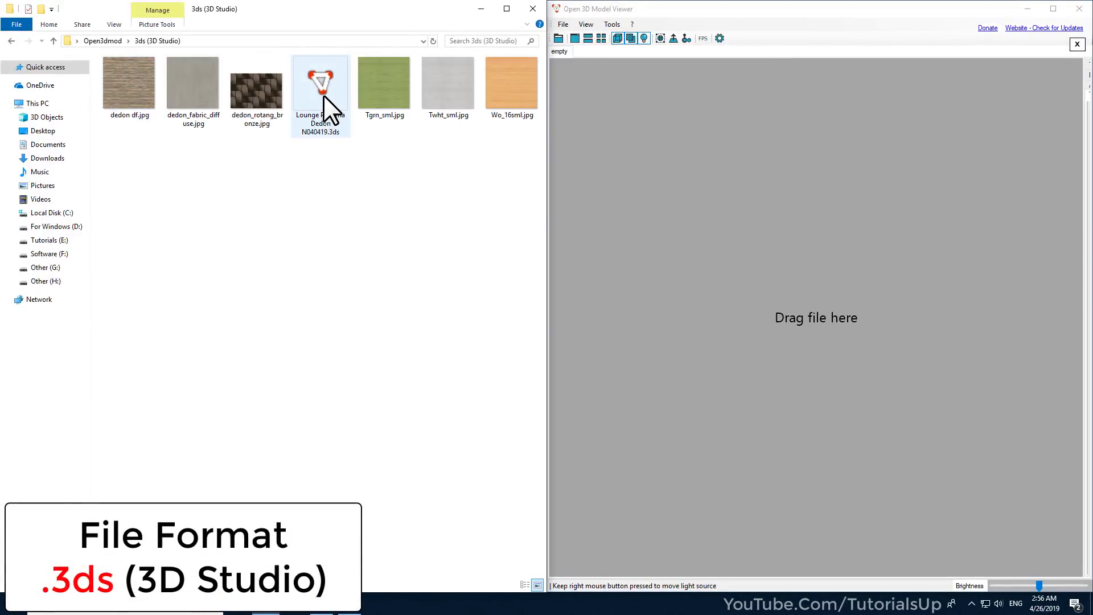
pyautogui.moveTo(323, 95); pyautogui.dragTo(869, 254)
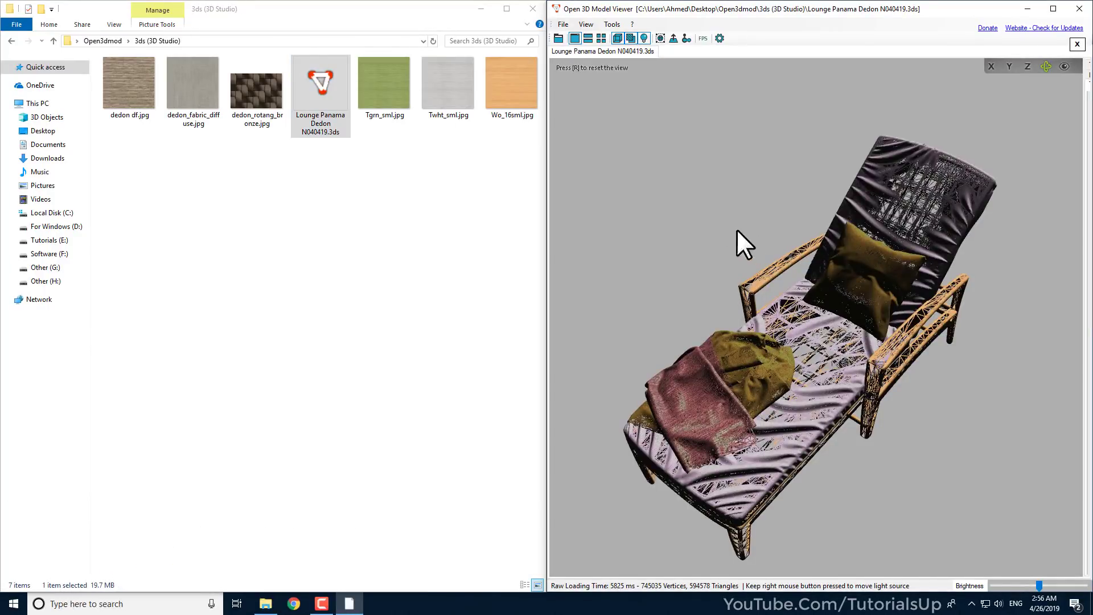
pyautogui.click(1056, 10)
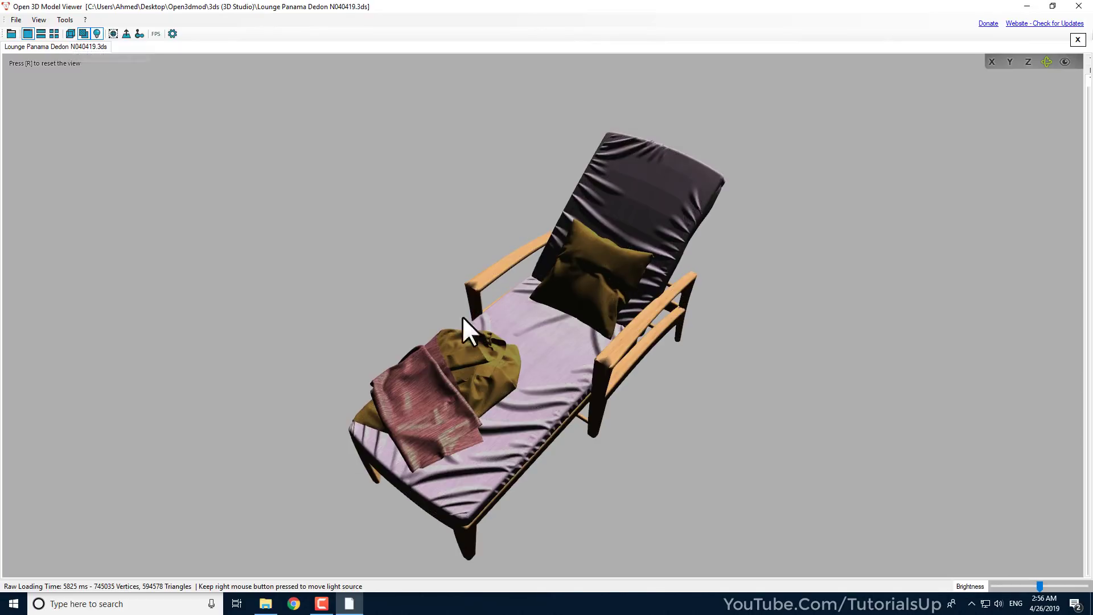
# - Orbit to a lower angle on the lounge chair and move the light source to illuminate its front
pyautogui.moveTo(462, 317); pyautogui.dragTo(508, 354)
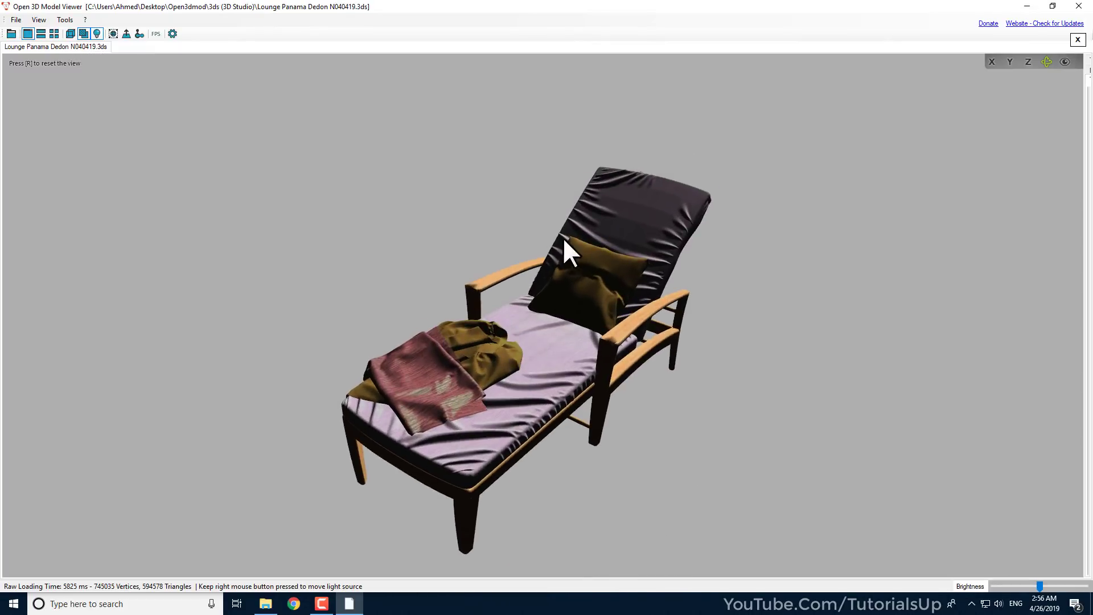
pyautogui.moveTo(564, 238)
pyautogui.mouseDown(button='right')
pyautogui.moveTo(521, 388)
pyautogui.moveTo(525, 354)
pyautogui.moveTo(511, 341)
pyautogui.mouseUp(button='right')
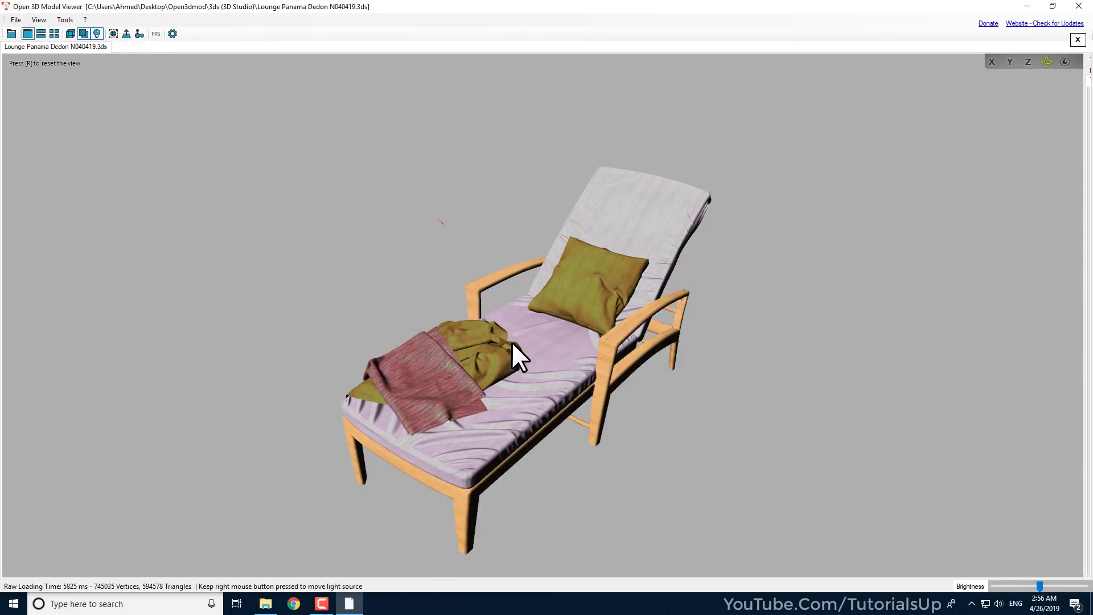
# - Show the lounge chair in two views, in four views, and again in a single 3D view
pyautogui.click(40, 33)
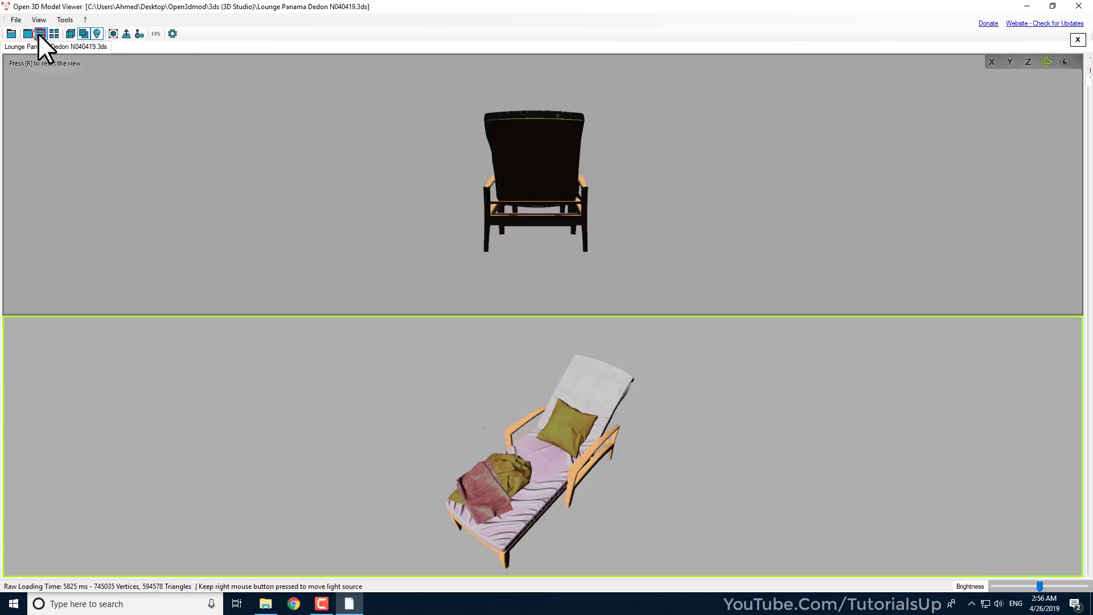
pyautogui.click(54, 34)
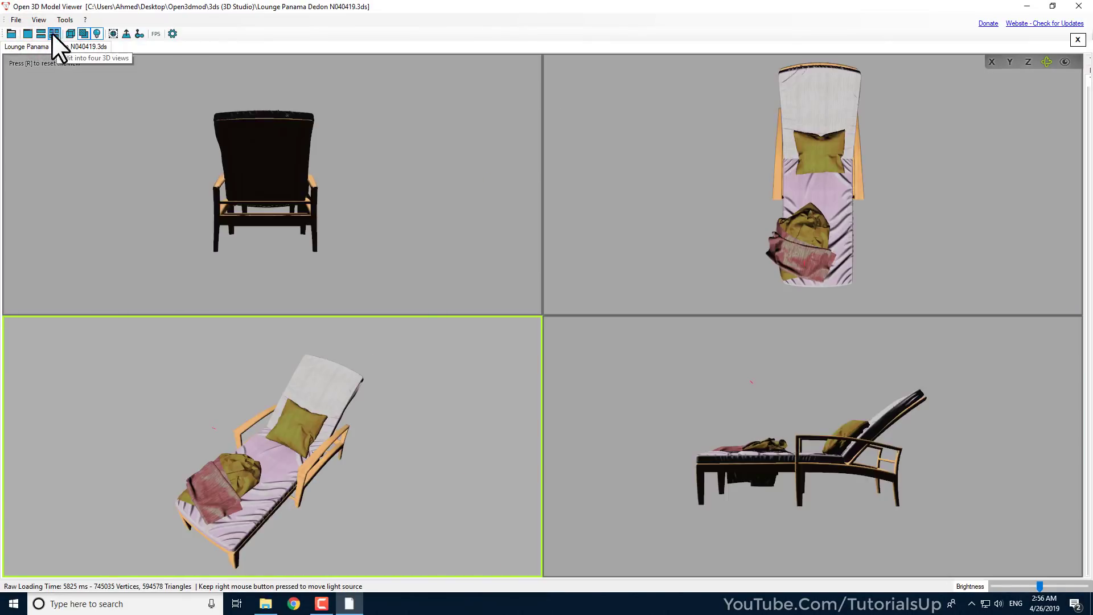
pyautogui.click(28, 34)
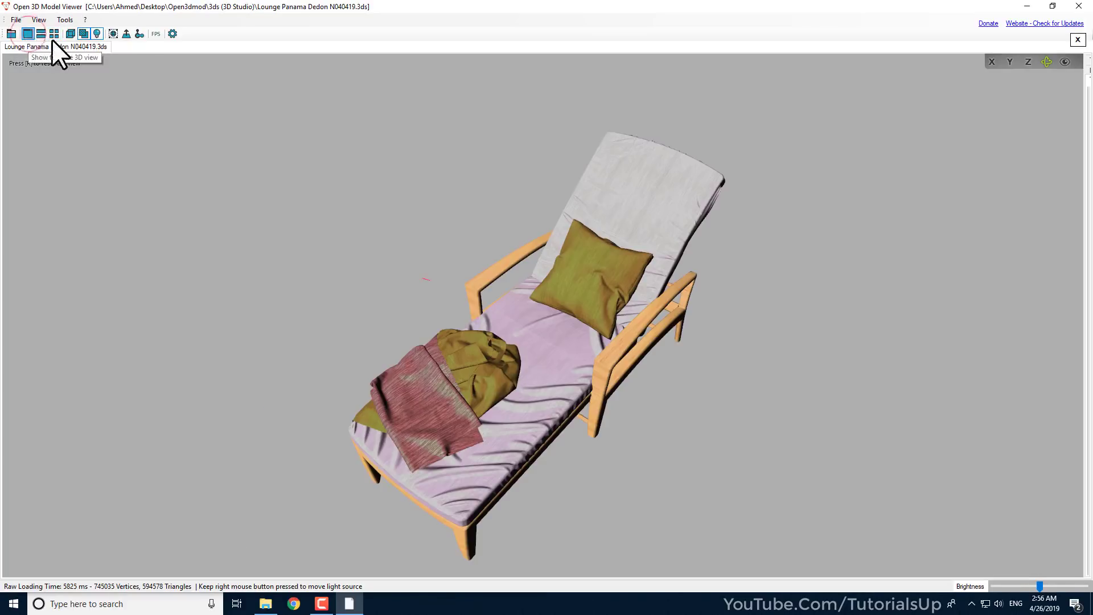
# - View the lounge chair locked on the X, Y and Z axes, then inspect its cushions up close in free orbit
pyautogui.click(991, 62)
pyautogui.click(1009, 62)
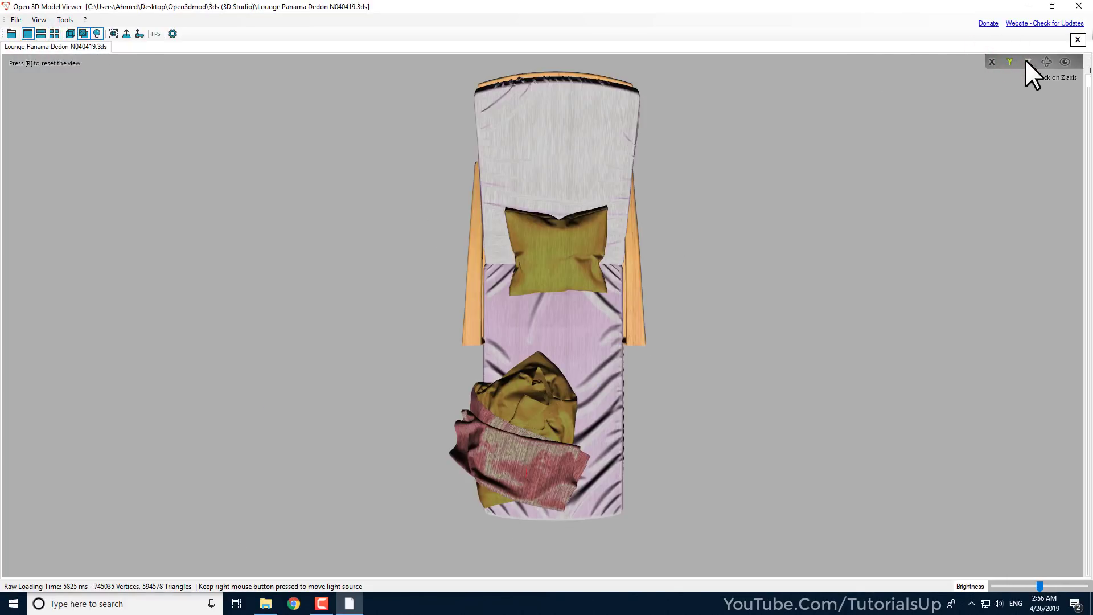
pyautogui.click(1028, 62)
pyautogui.moveTo(572, 281); pyautogui.dragTo(586, 342)
pyautogui.scroll(5, 581, 349)
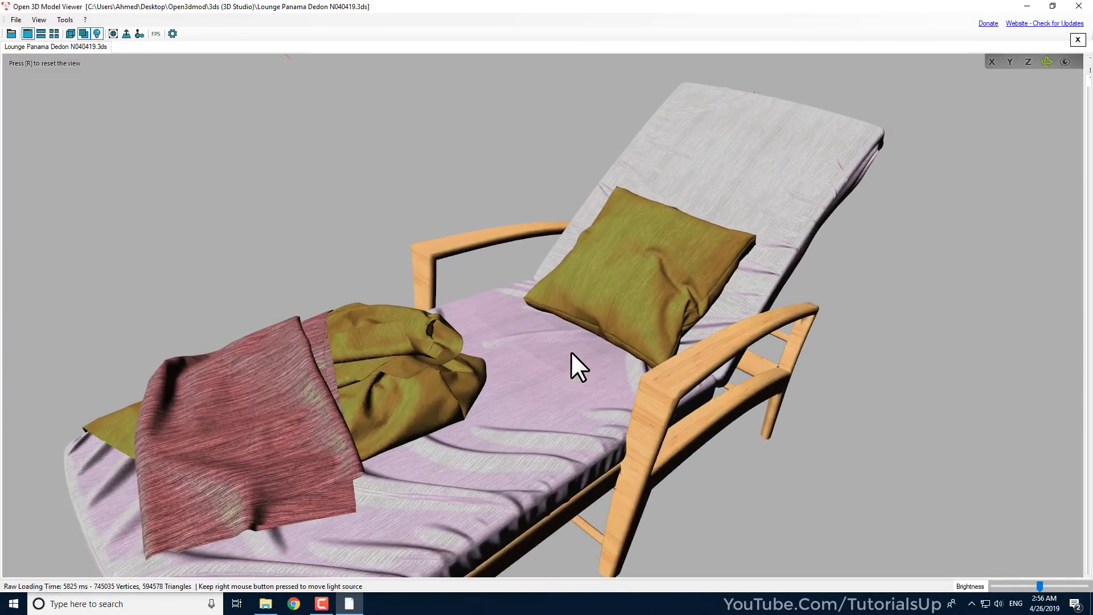
pyautogui.scroll(5, 615, 309)
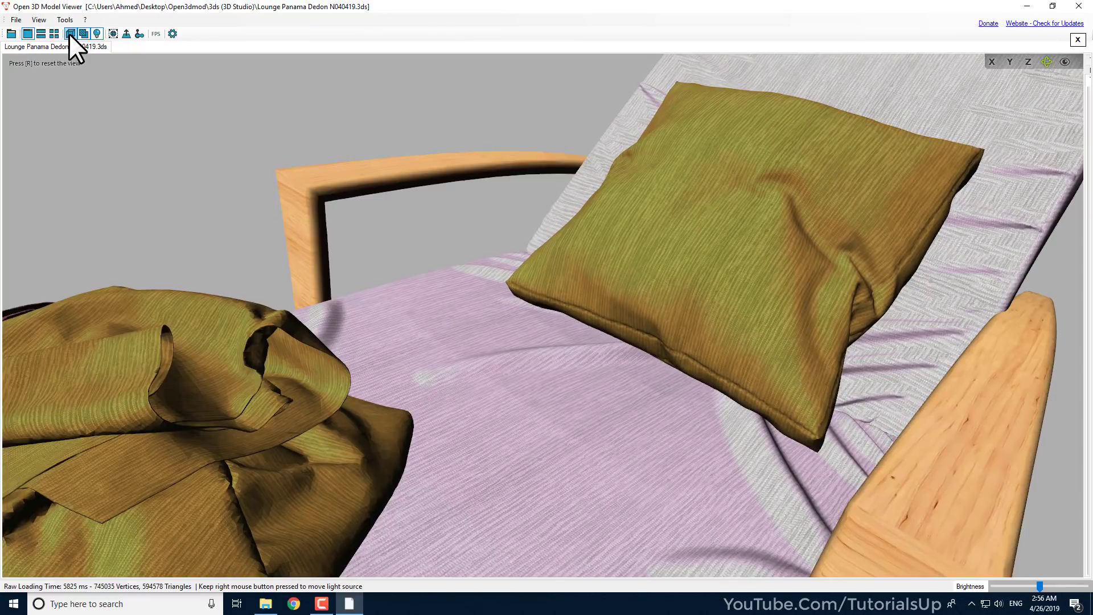
# - Examine the lounge chair's mesh in wireframe mode and return to the textured display of the whole model
pyautogui.click(70, 35)
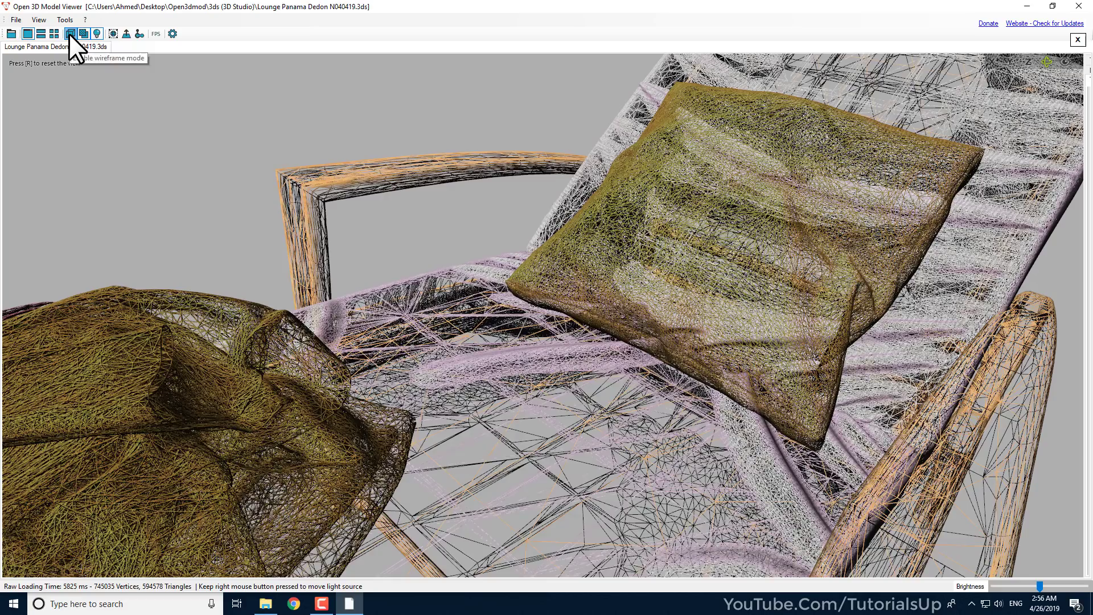
pyautogui.click(70, 33)
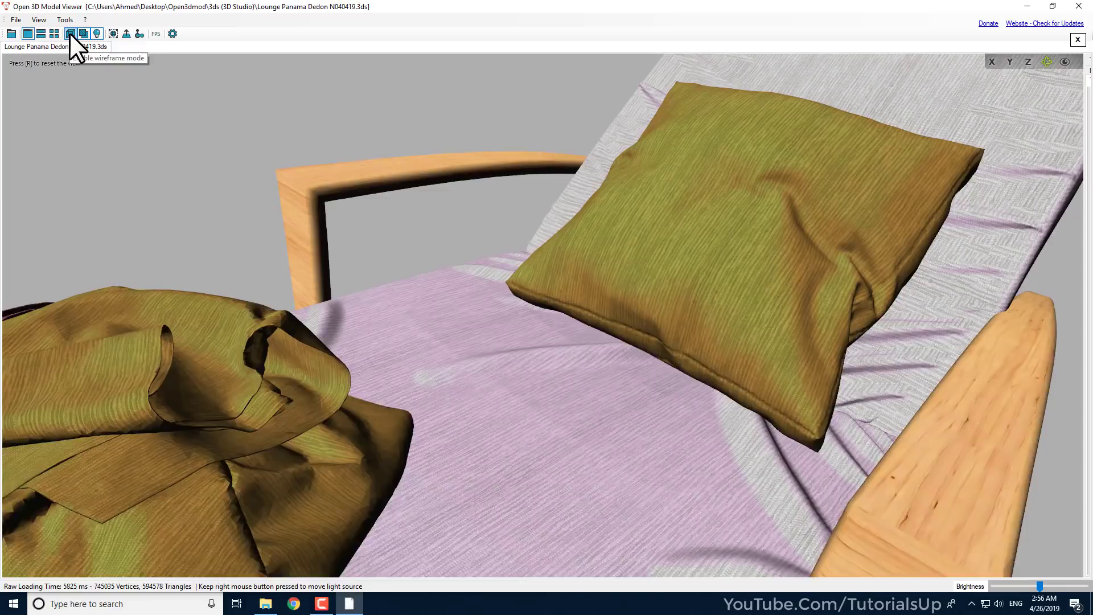
pyautogui.scroll(-8, 561, 233)
pyautogui.scroll(-2, 574, 292)
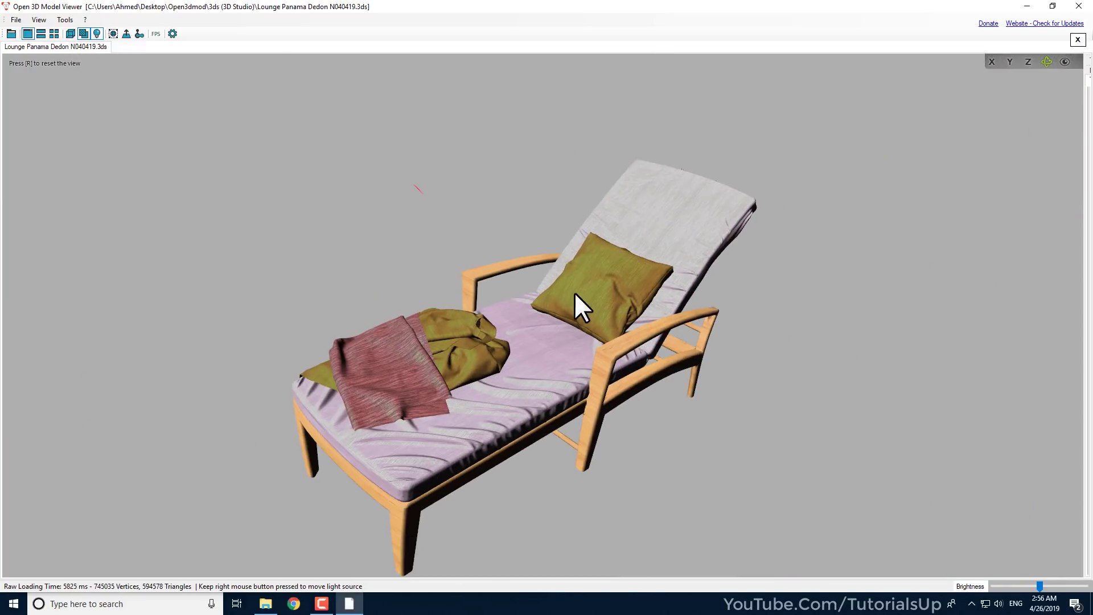
# - Place the viewer beside the folder window again and load Bed.blend and chair.blend from the Blend (Blender) folder
pyautogui.doubleClick(505, 5)
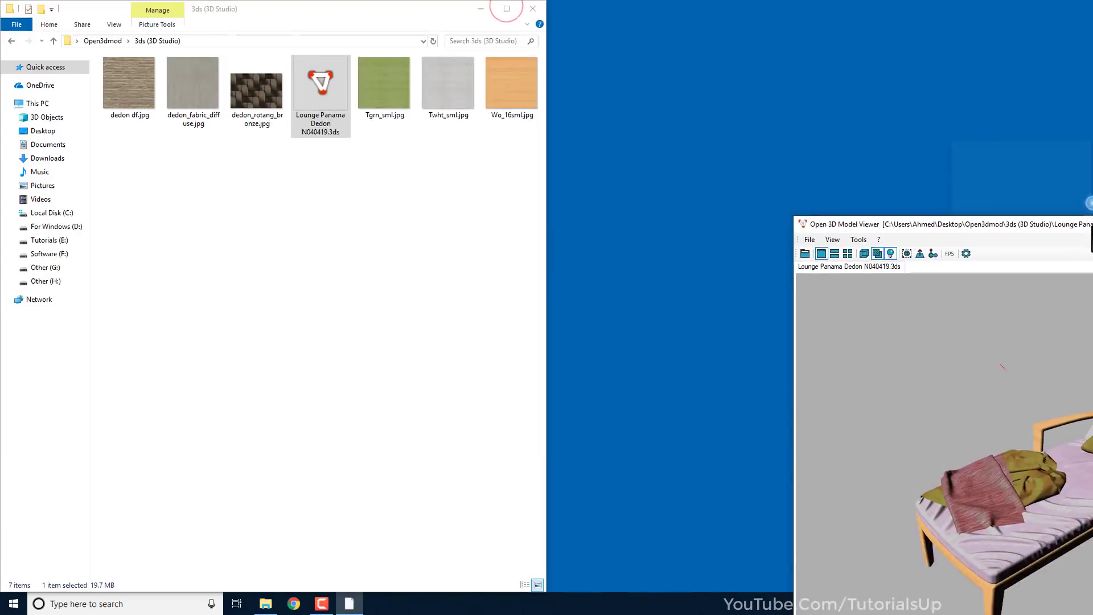
pyautogui.click(443, 237)
pyautogui.click(11, 40)
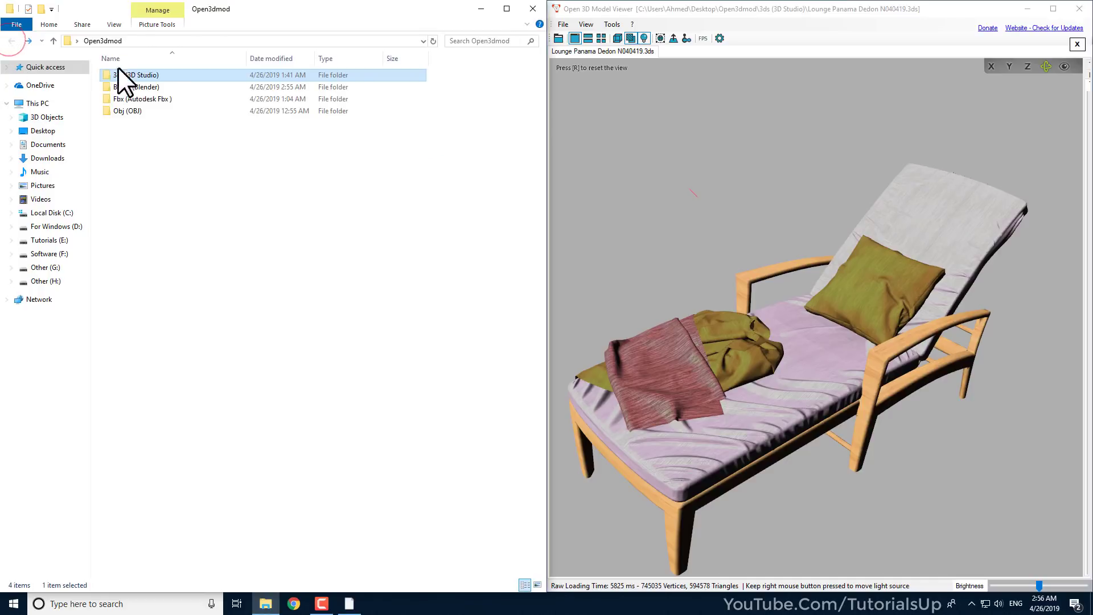
pyautogui.doubleClick(158, 89)
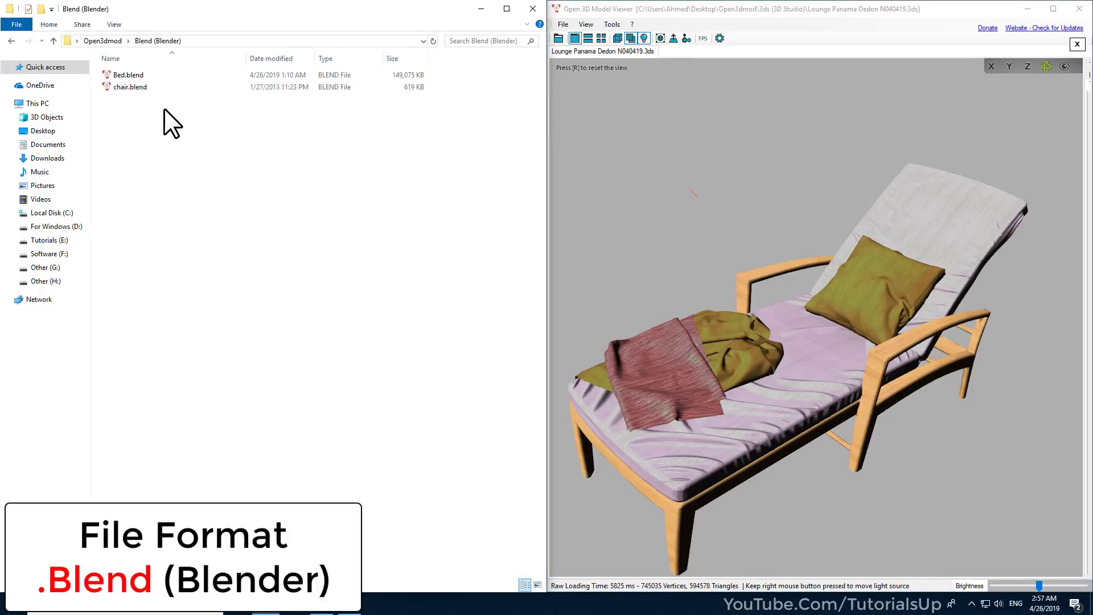
pyautogui.moveTo(150, 110); pyautogui.dragTo(740, 82)
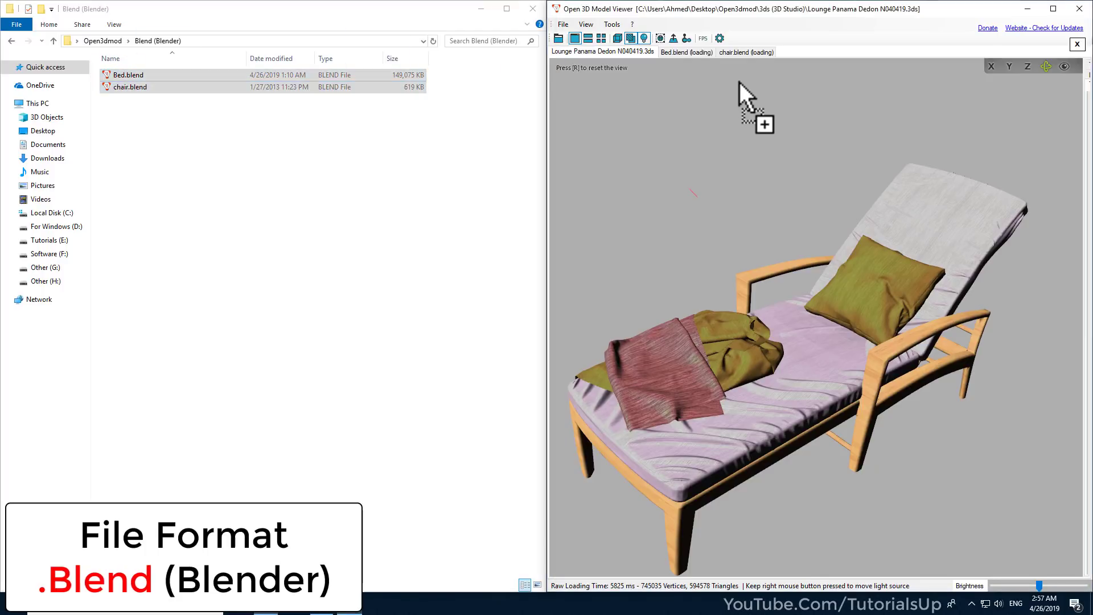
# - Maximize the viewer and inspect the chair inside the chair.blend scene from several angles
pyautogui.click(1052, 9)
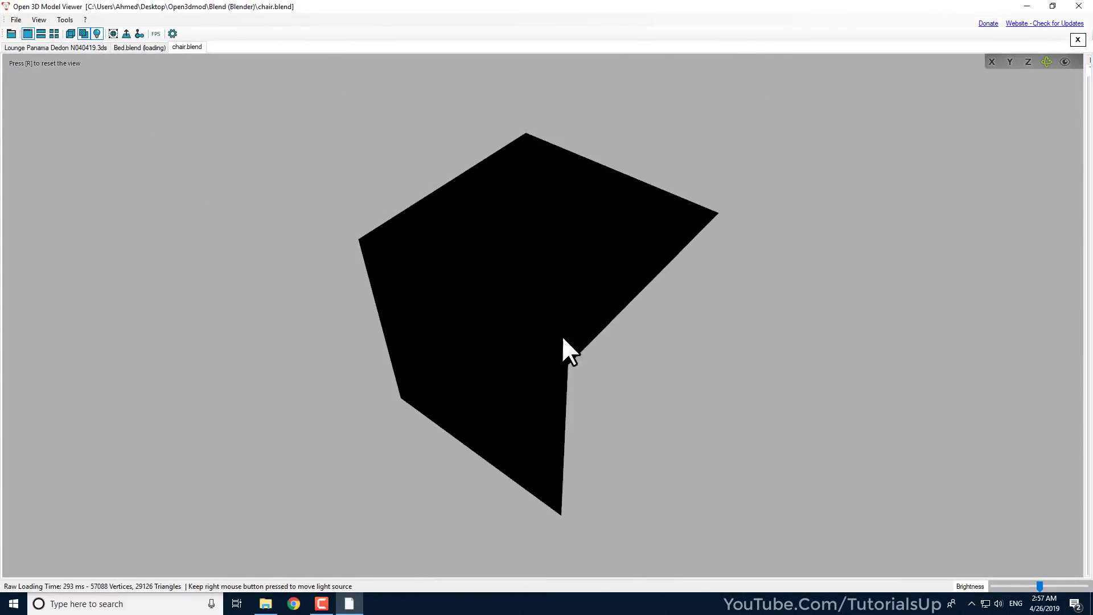
pyautogui.moveTo(564, 341); pyautogui.dragTo(501, 285)
pyautogui.scroll(5, 490, 373)
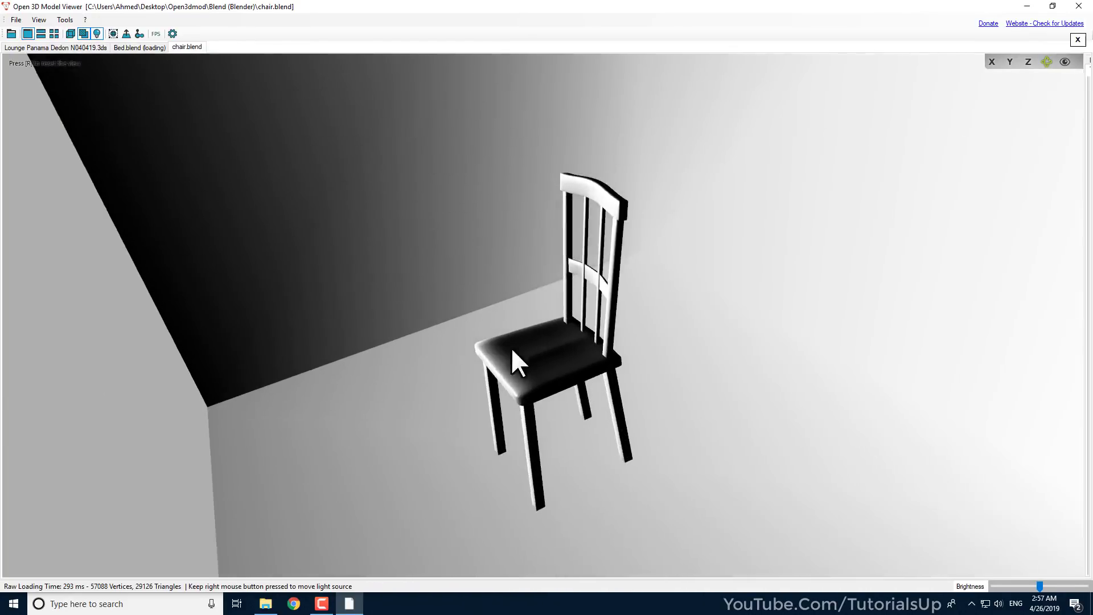
pyautogui.moveTo(512, 349); pyautogui.dragTo(560, 329)
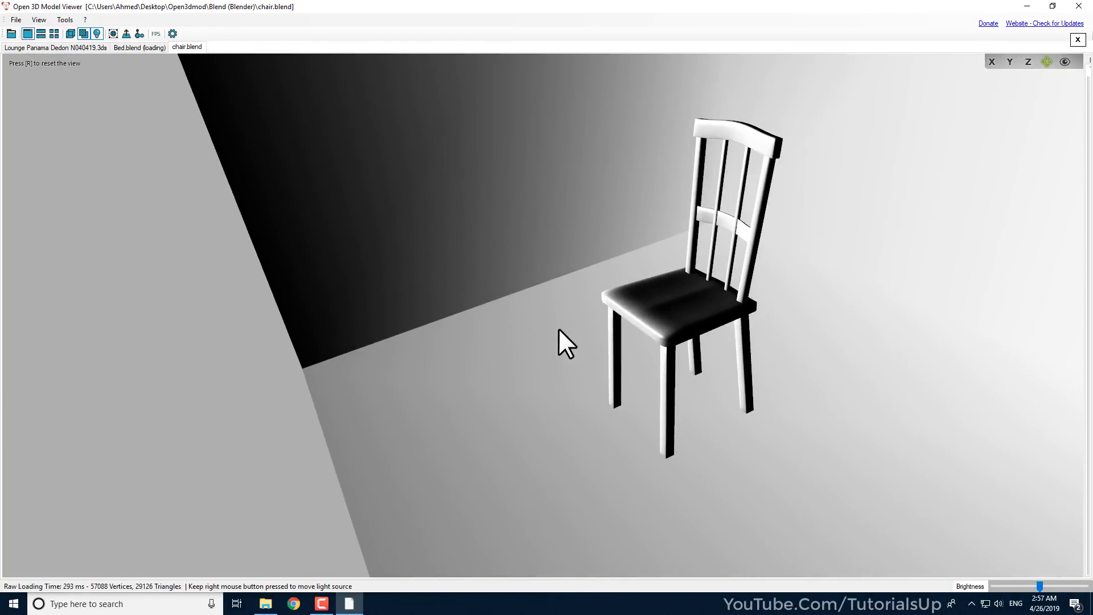
# - Show the Bed.blend model from the foot of the bed and move the light source to illuminate the bedding
pyautogui.click(143, 46)
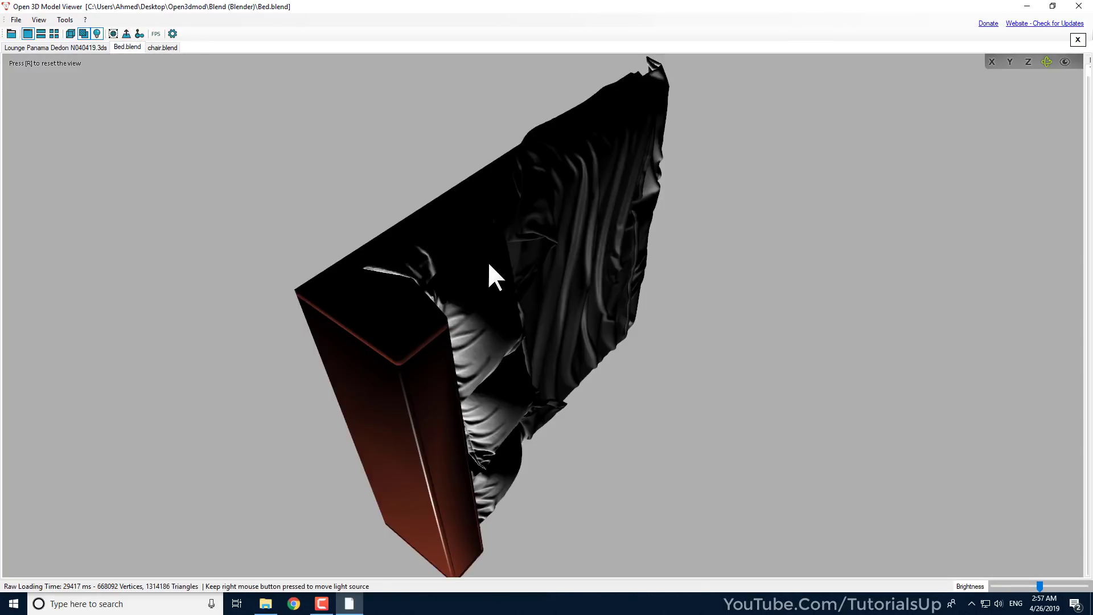
pyautogui.moveTo(500, 400); pyautogui.dragTo(291, 370)
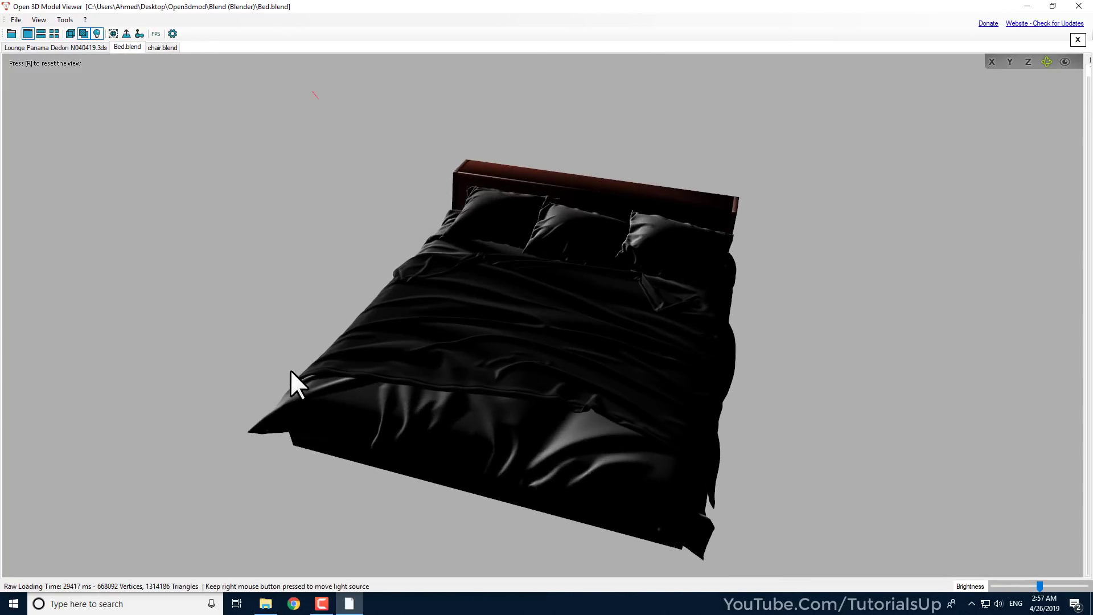
pyautogui.moveTo(290, 370)
pyautogui.mouseDown(button='right')
pyautogui.moveTo(420, 346)
pyautogui.moveTo(556, 189)
pyautogui.moveTo(541, 210)
pyautogui.moveTo(582, 330)
pyautogui.moveTo(470, 303)
pyautogui.moveTo(518, 312)
pyautogui.moveTo(498, 313)
pyautogui.mouseUp(button='right')
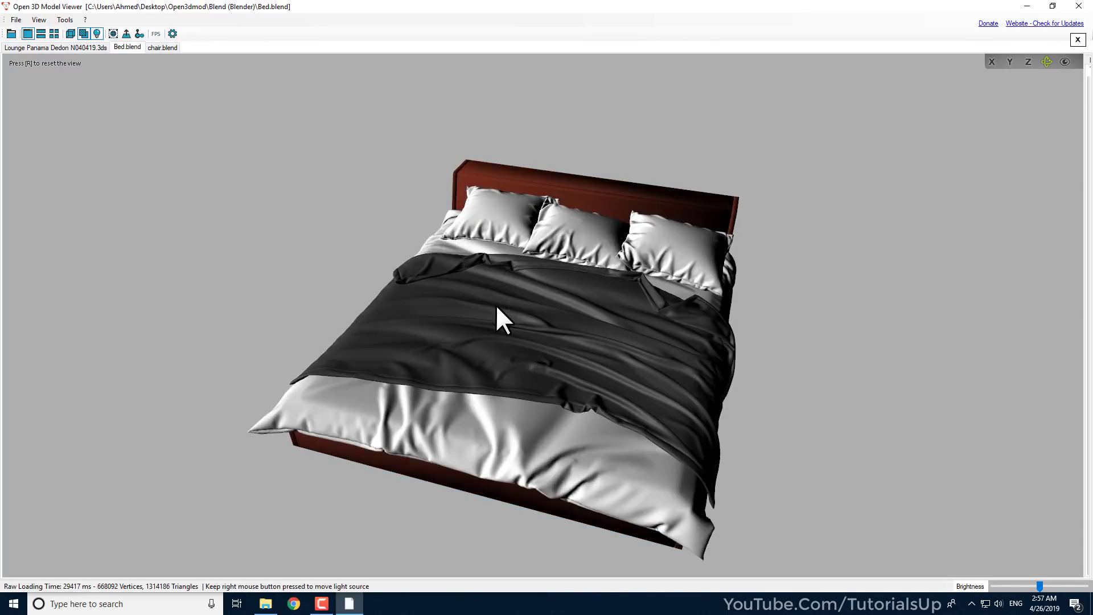
pyautogui.moveTo(530, 349); pyautogui.dragTo(590, 337)
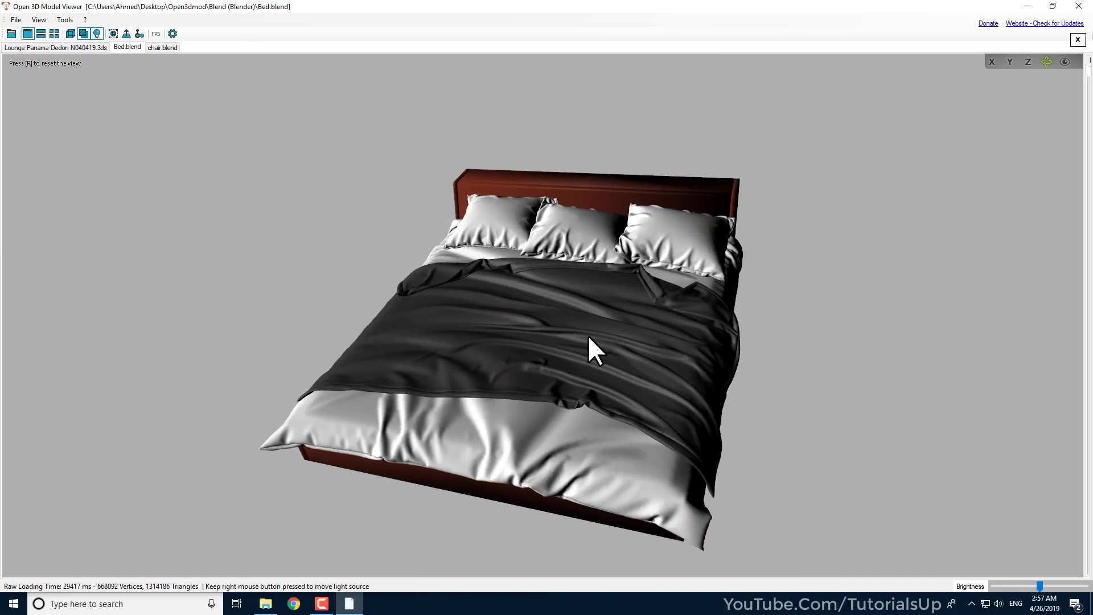
# - Place the viewer beside the folder window and load DIONISO IPE CAVALLI.FBX from the Fbx (Autodesk Fbx) folder
pyautogui.doubleClick(430, 6)
pyautogui.click(411, 210)
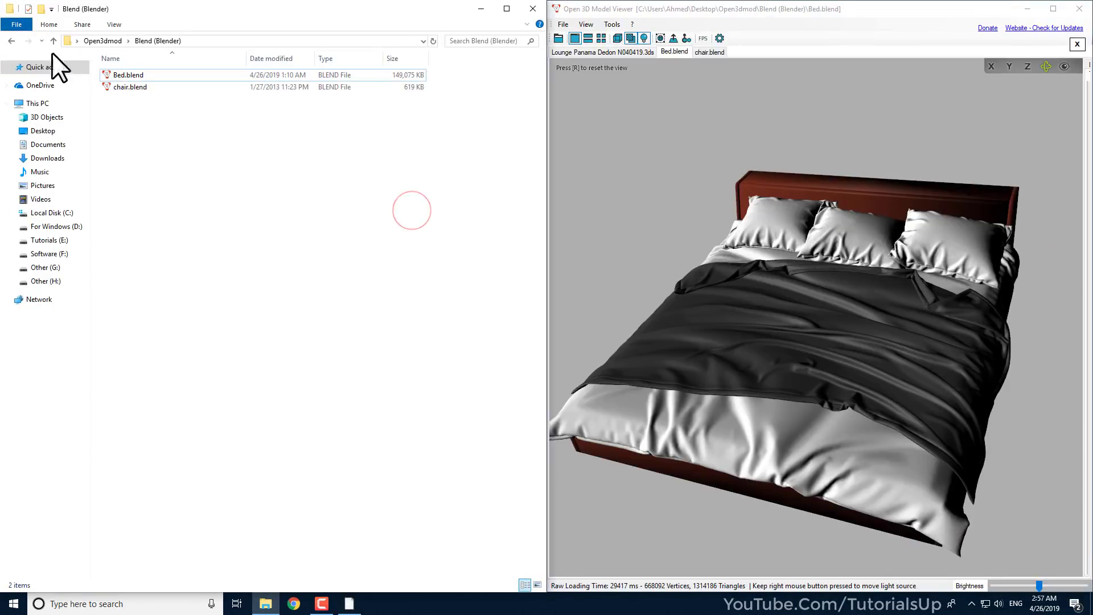
pyautogui.click(11, 41)
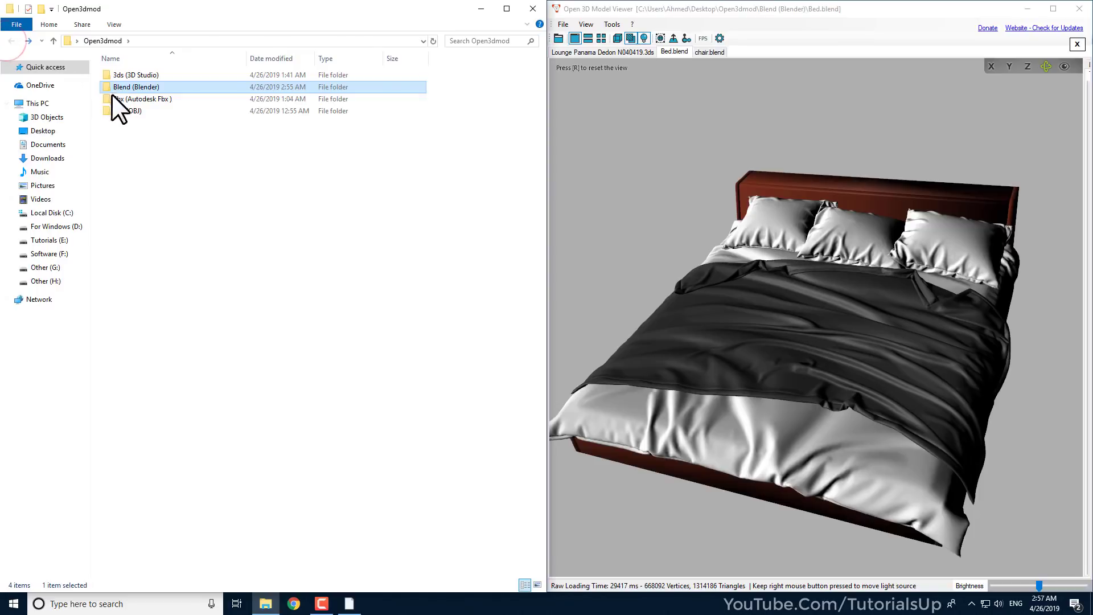
pyautogui.doubleClick(141, 99)
pyautogui.moveTo(127, 77); pyautogui.dragTo(809, 108)
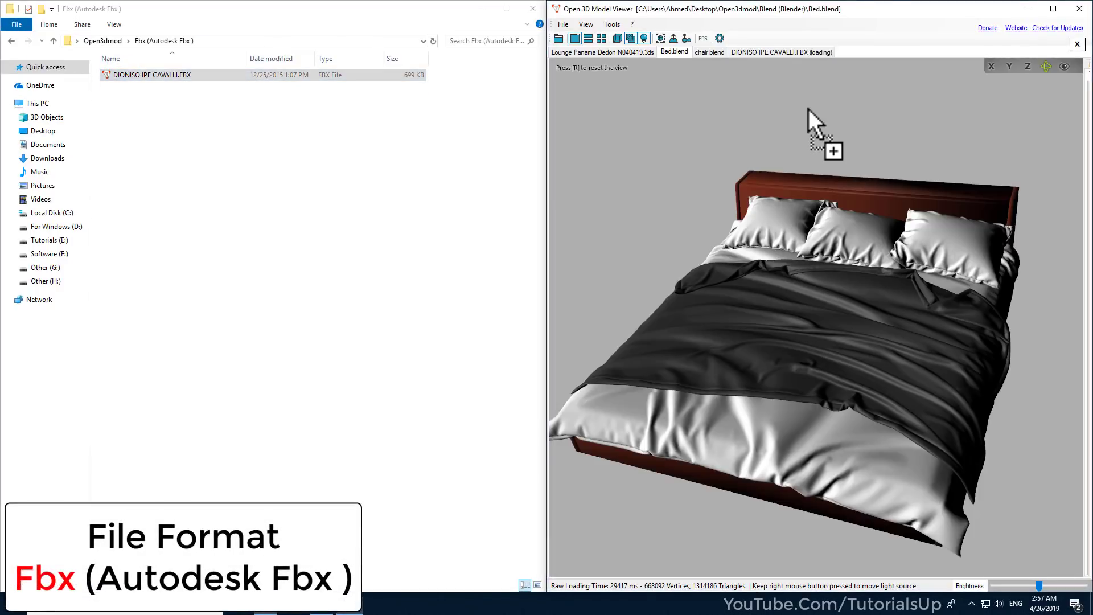
pyautogui.moveTo(801, 190); pyautogui.dragTo(712, 341)
# - Load male03.obj from the Obj (OBJ) folder into the viewer
pyautogui.click(12, 43)
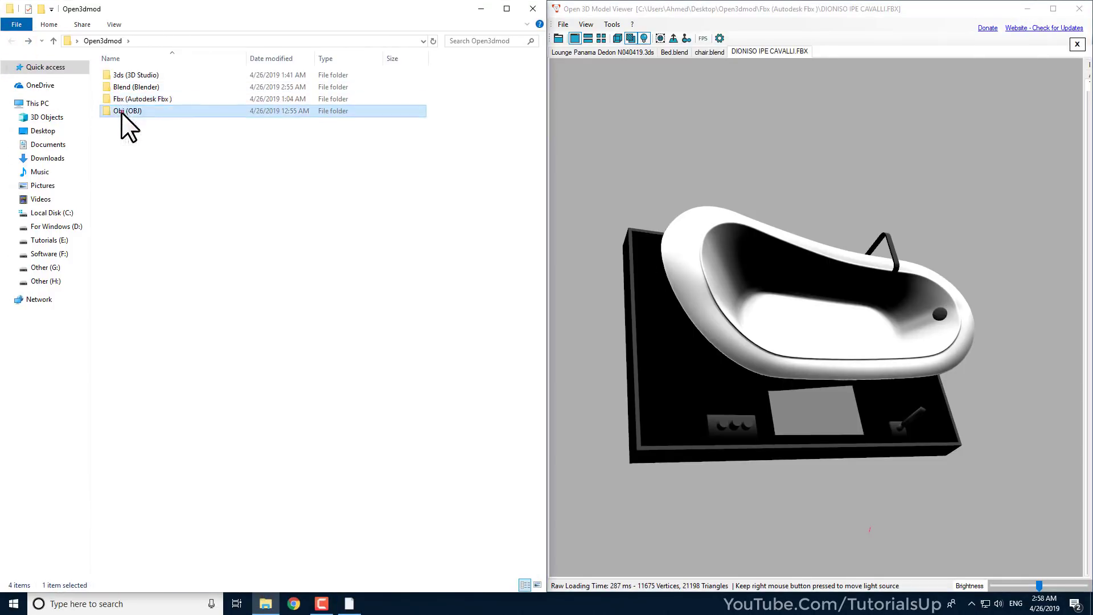
pyautogui.moveTo(121, 112)
pyautogui.mouseDown()
pyautogui.moveTo(146, 112)
pyautogui.moveTo(125, 111)
pyautogui.mouseUp()
pyautogui.doubleClick(124, 110)
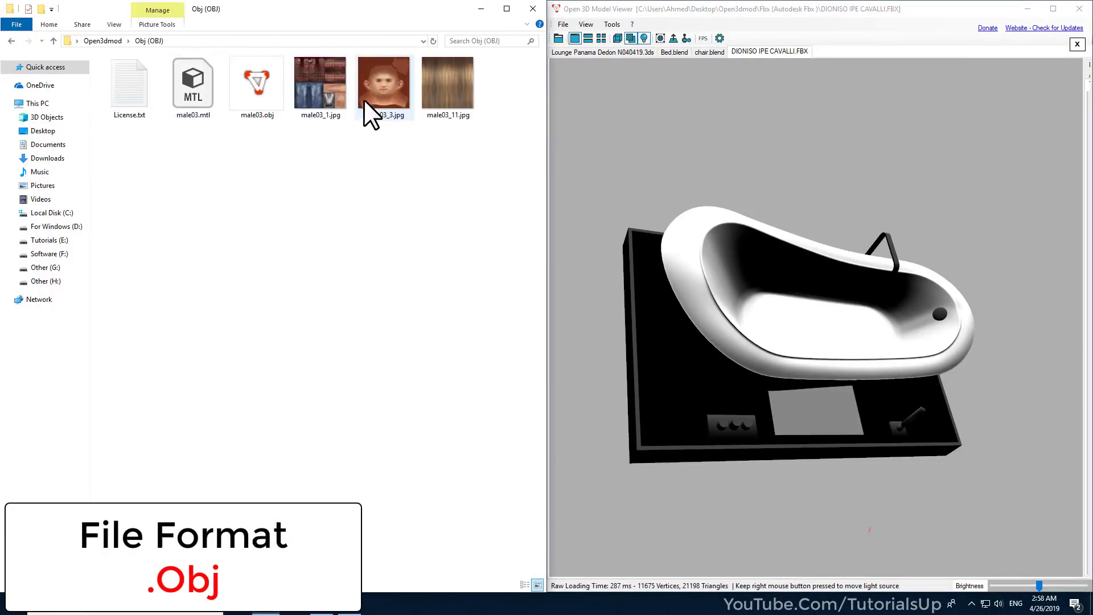
pyautogui.moveTo(254, 94); pyautogui.dragTo(786, 166)
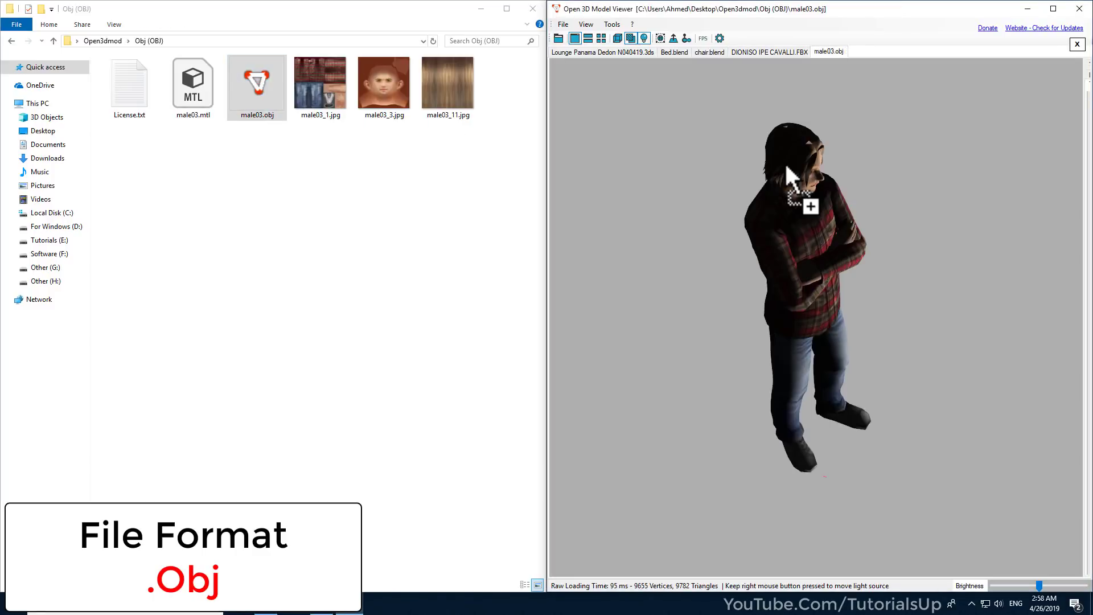
# - Maximize the viewer, frame the male figure's upper body from the front and move the light source to illuminate his face
pyautogui.click(1054, 7)
pyautogui.moveTo(629, 85); pyautogui.dragTo(556, 113)
pyautogui.scroll(3, 556, 113)
pyautogui.moveTo(543, 90)
pyautogui.mouseDown(button='right')
pyautogui.moveTo(537, 165)
pyautogui.moveTo(539, 76)
pyautogui.moveTo(551, 106)
pyautogui.mouseUp(button='right')
pyautogui.moveTo(552, 109); pyautogui.dragTo(527, 279)
pyautogui.moveTo(527, 281); pyautogui.dragTo(592, 262, button='right')
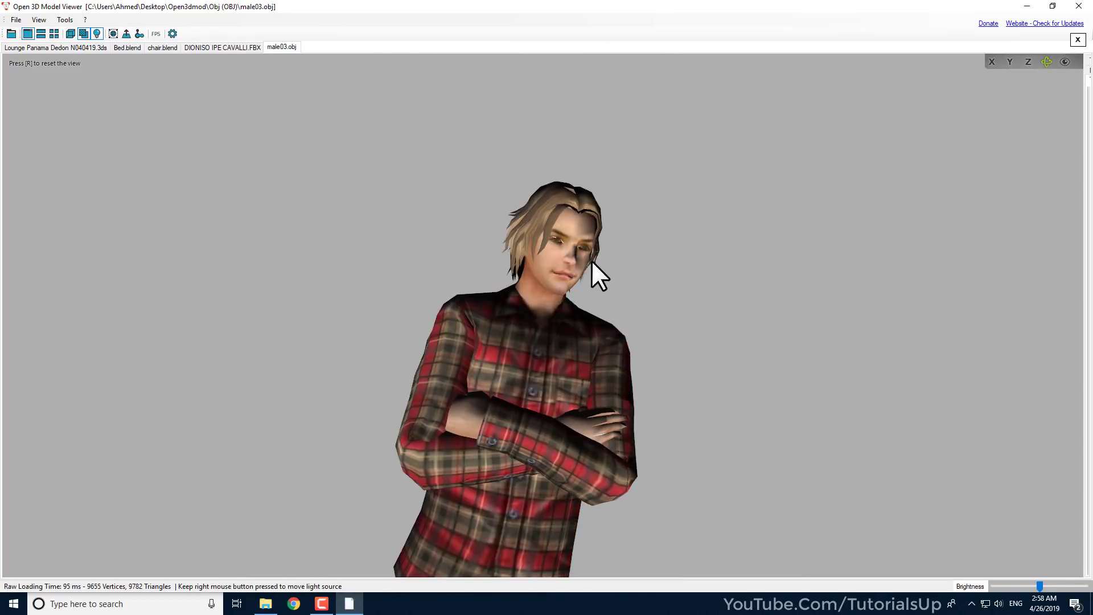
# - Examine the male figure with textures and lighting turned off, and restore both display options
pyautogui.click(37, 19)
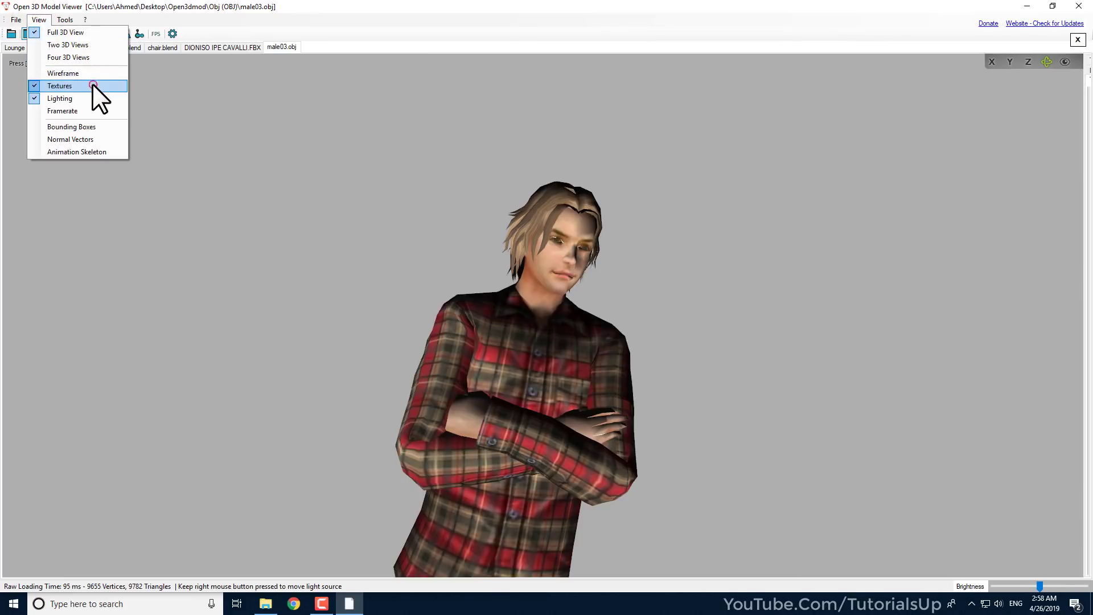
pyautogui.click(92, 85)
pyautogui.click(35, 18)
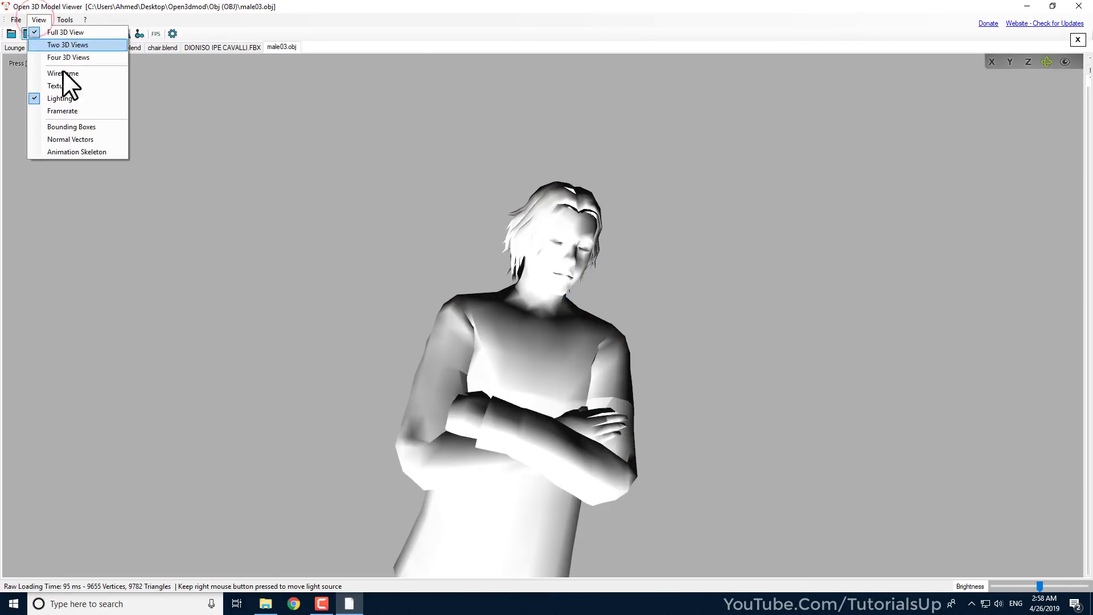
pyautogui.click(73, 97)
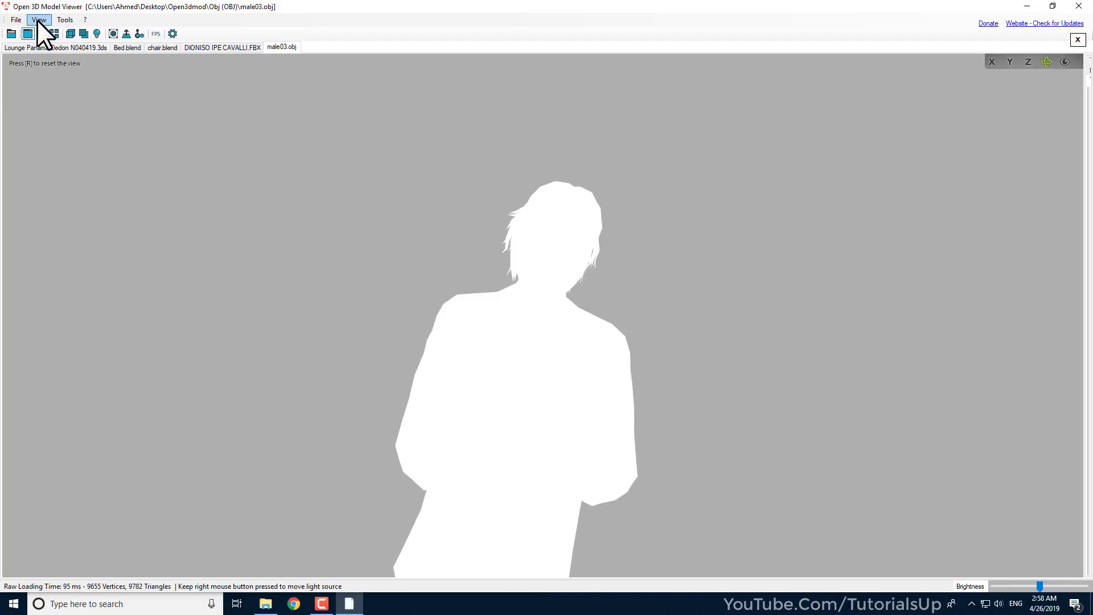
pyautogui.click(36, 19)
pyautogui.click(69, 84)
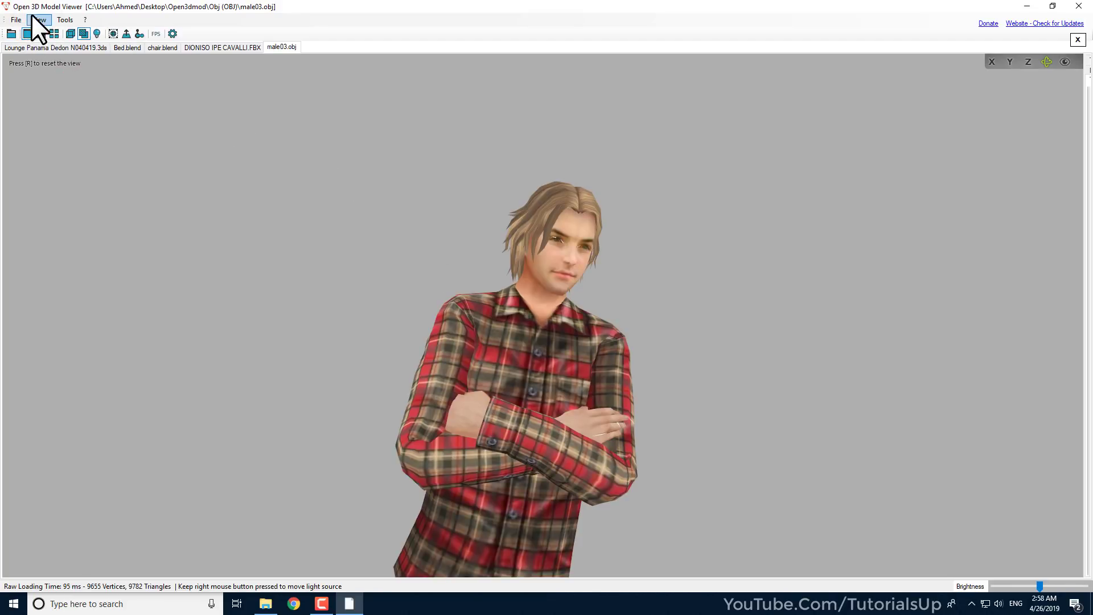
pyautogui.click(35, 19)
pyautogui.click(73, 97)
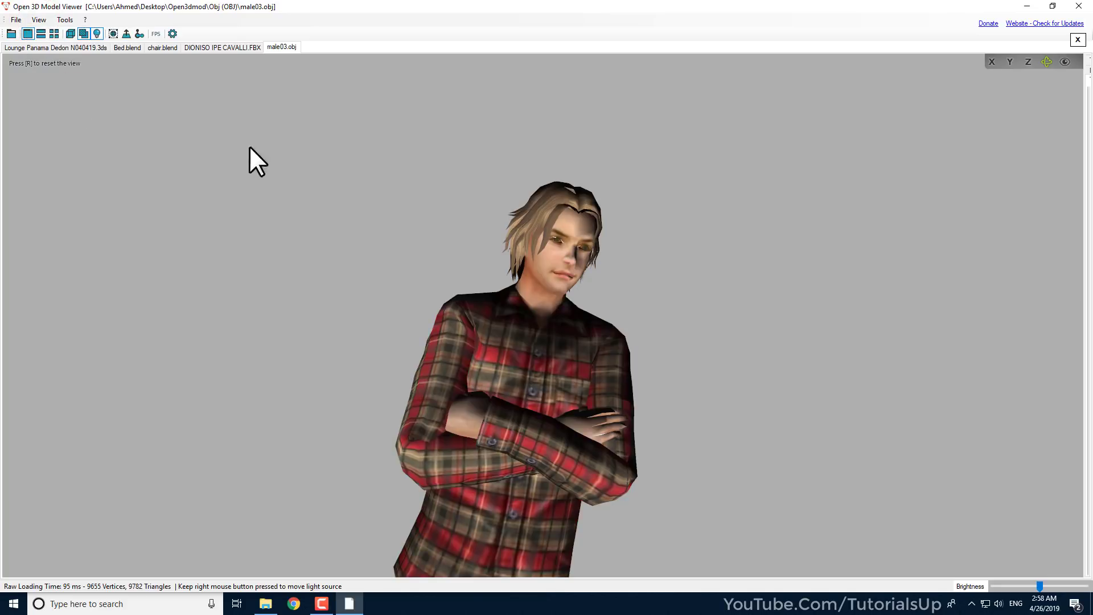
# - Expand the model's details pane and highlight individual meshes of male03.obj from its node tree
pyautogui.moveTo(1082, 123); pyautogui.dragTo(884, 139)
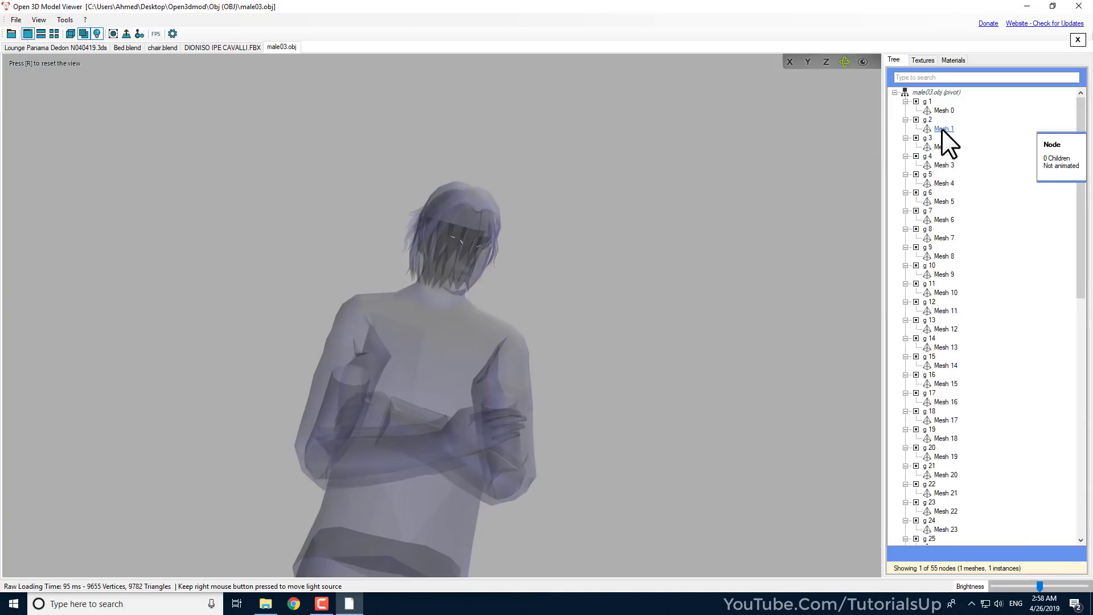
pyautogui.moveTo(942, 129)
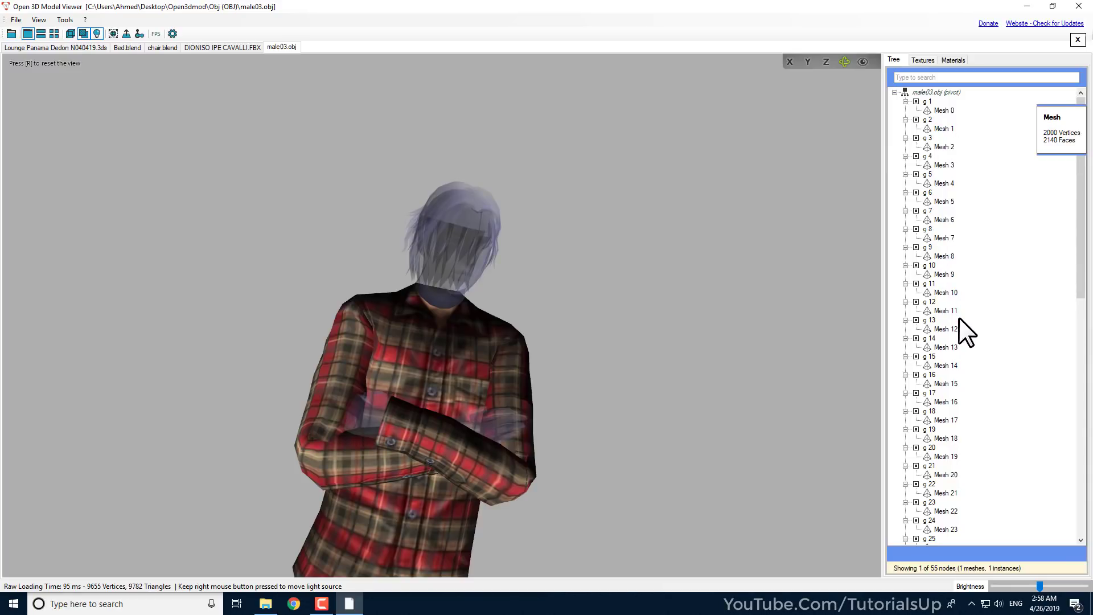
pyautogui.moveTo(945, 236)
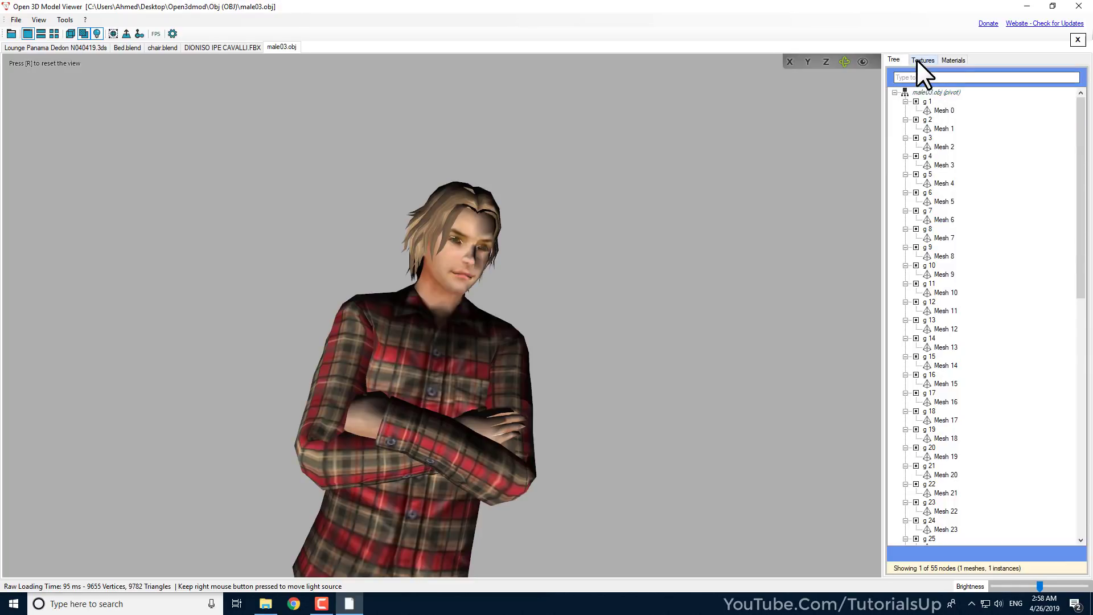
# - Inspect the enlarged details of the textures male03_1.jpg and male03_3.jpg
pyautogui.click(921, 61)
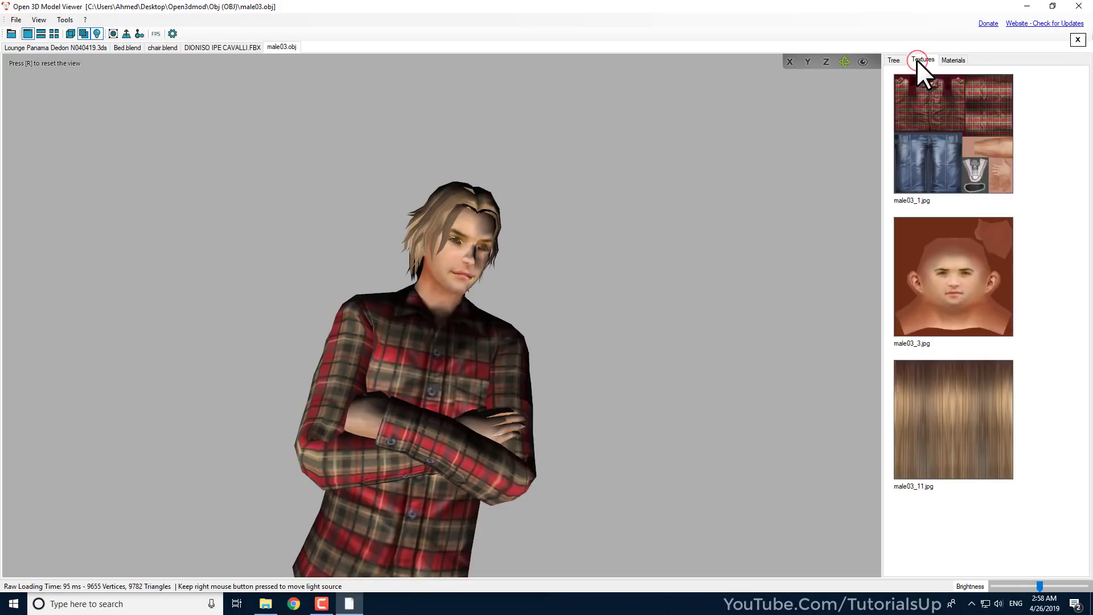
pyautogui.doubleClick(979, 147)
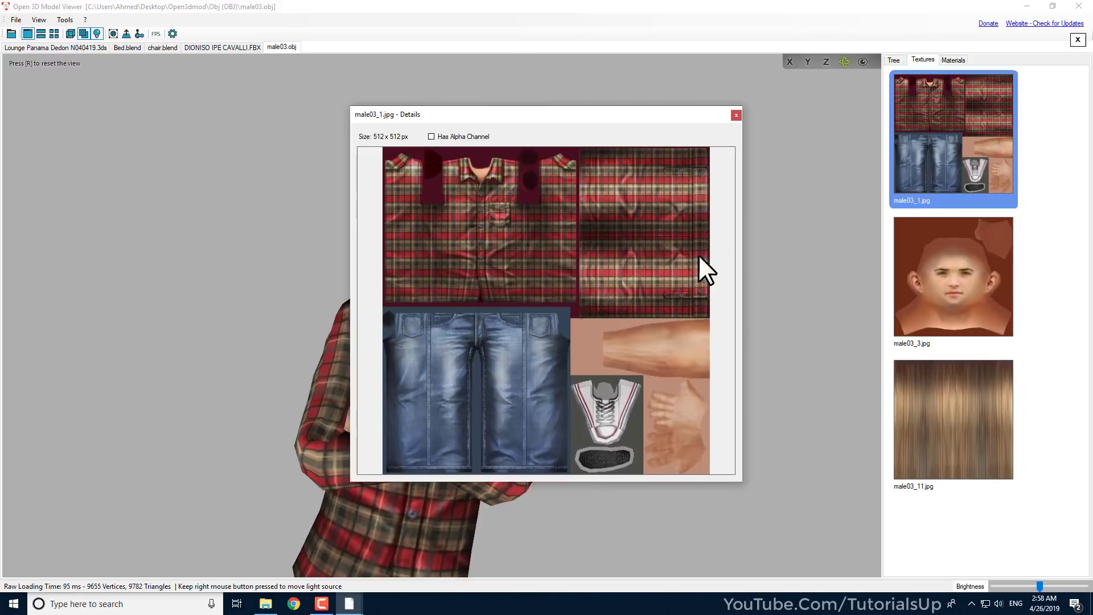
pyautogui.click(737, 115)
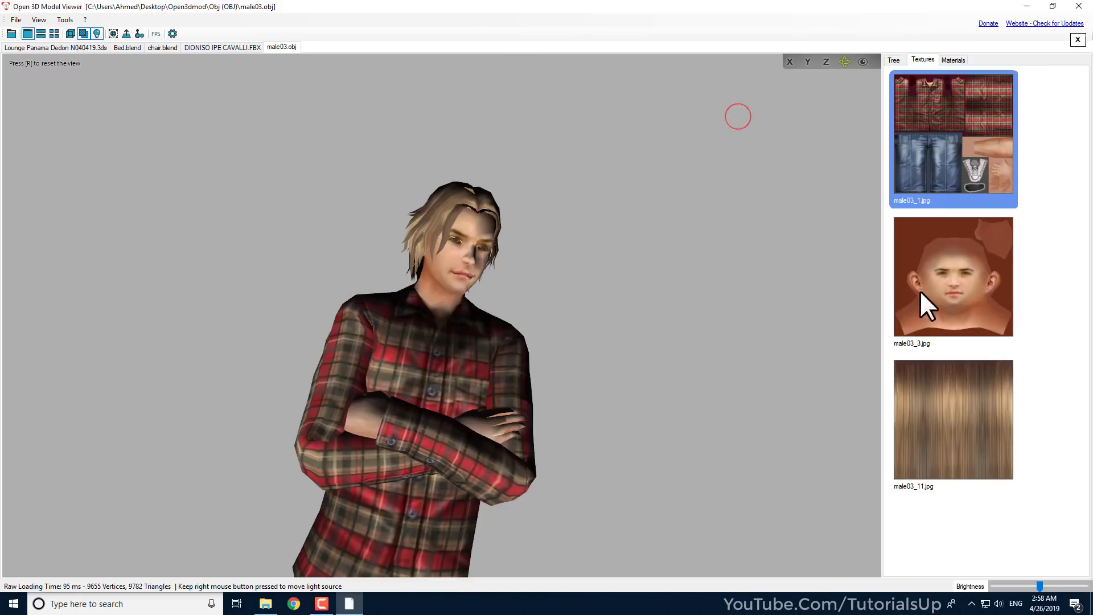
pyautogui.doubleClick(930, 294)
pyautogui.click(736, 114)
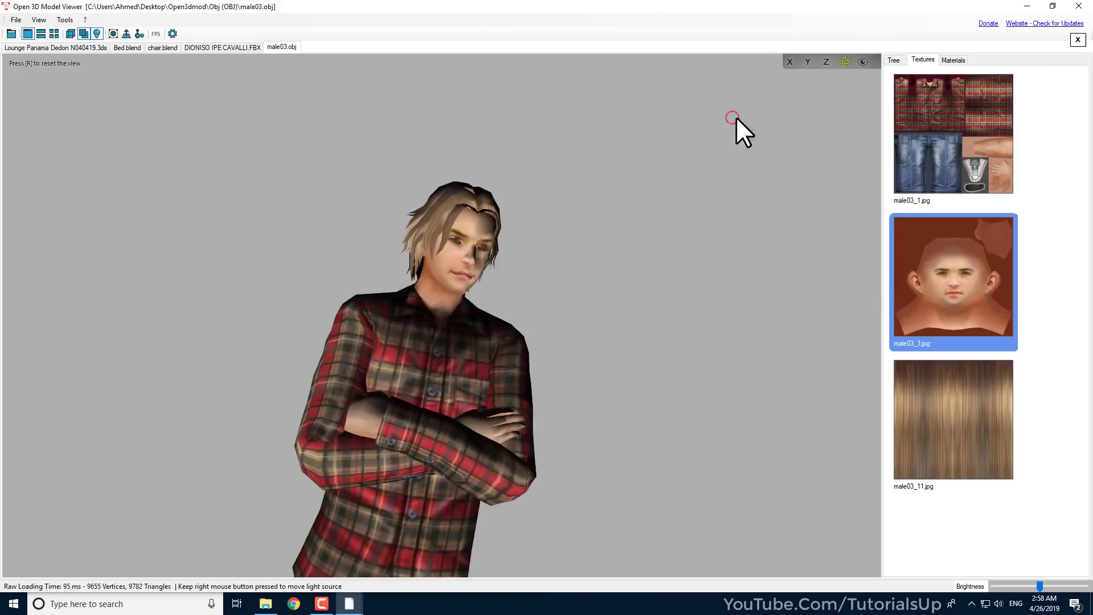
# - Look through the materials of male03.obj and collapse the details pane
pyautogui.click(952, 59)
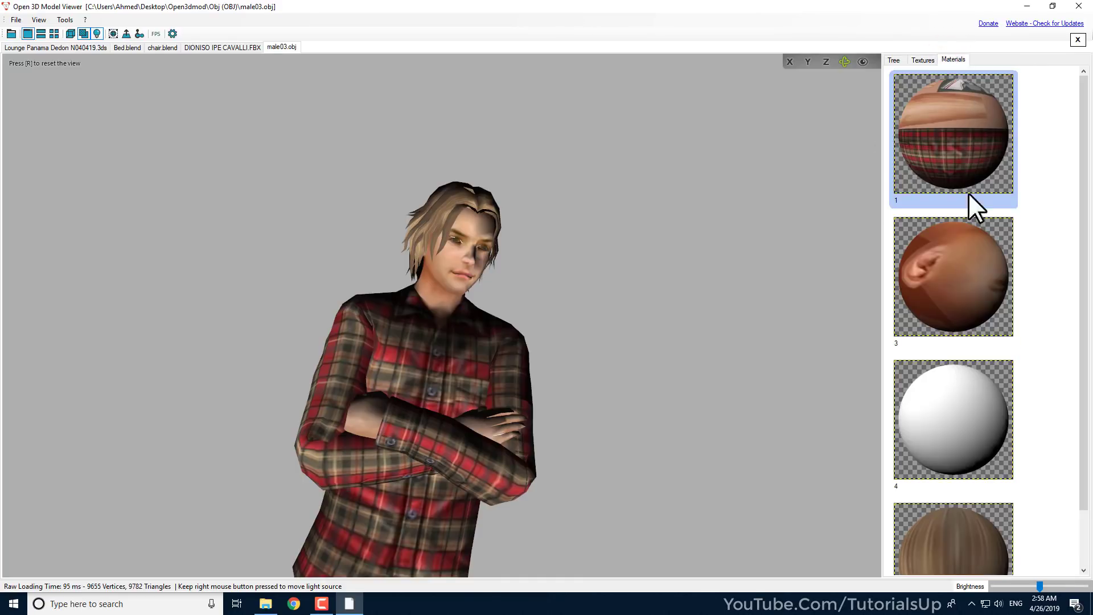
pyautogui.scroll(-3, 979, 205)
pyautogui.scroll(3, 979, 227)
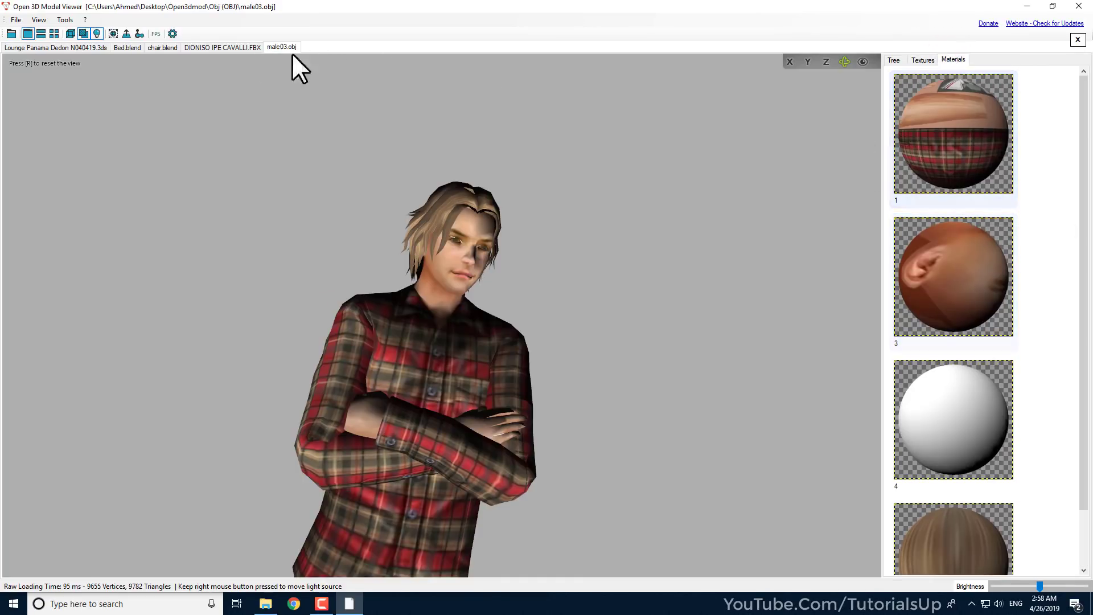
pyautogui.click(882, 146)
pyautogui.moveTo(1068, 166)
pyautogui.mouseDown()
pyautogui.moveTo(1076, 171)
pyautogui.moveTo(1065, 171)
pyautogui.mouseUp()
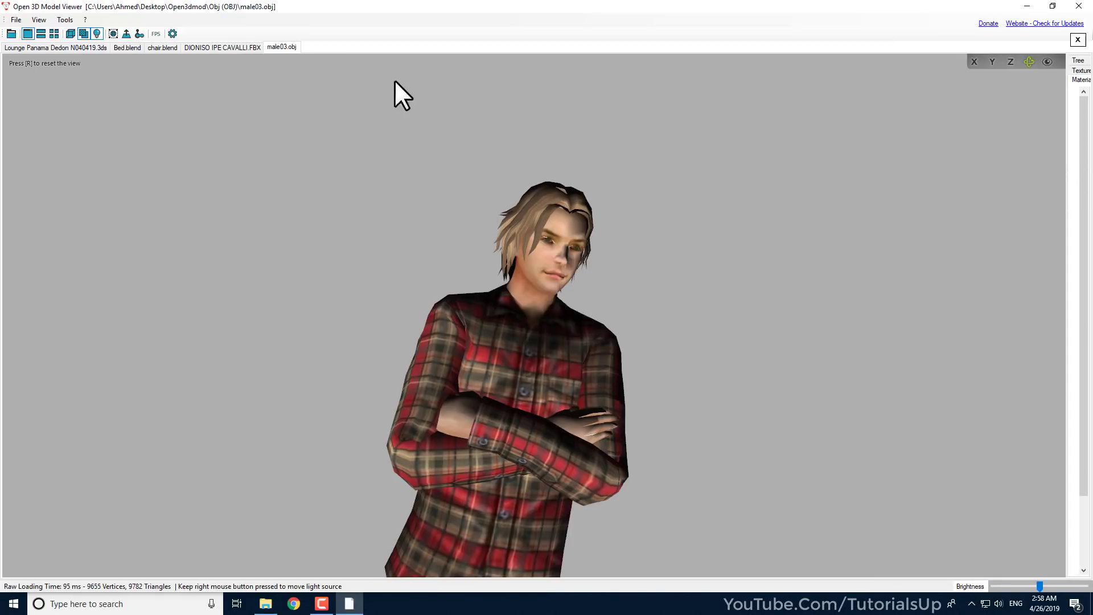
# - Switch to the chair.blend model and view its scene from another angle
pyautogui.click(124, 49)
pyautogui.click(166, 48)
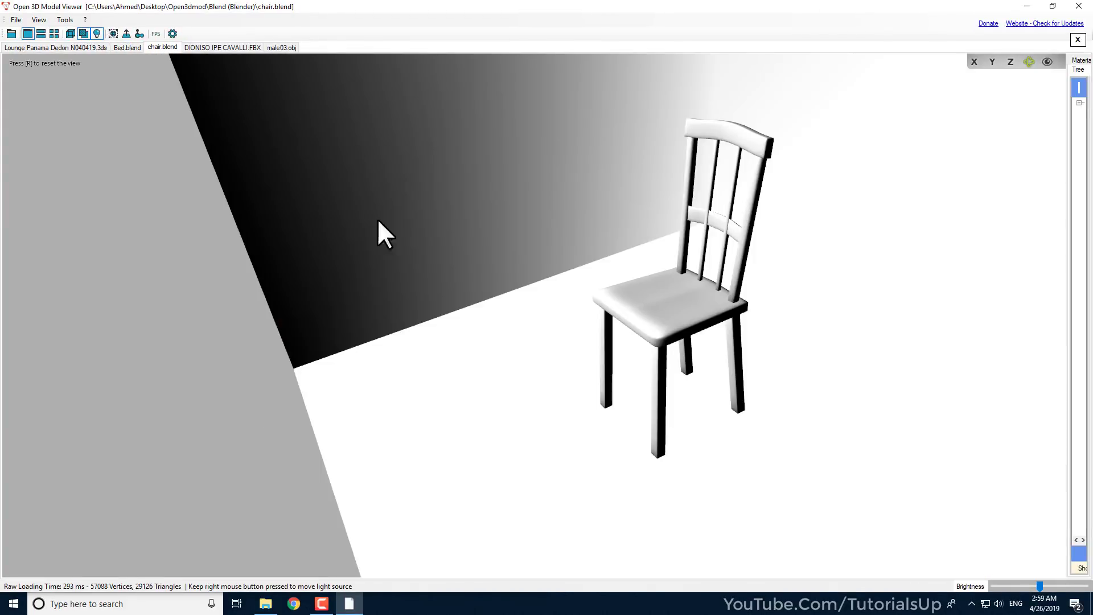
pyautogui.moveTo(378, 222); pyautogui.dragTo(417, 233)
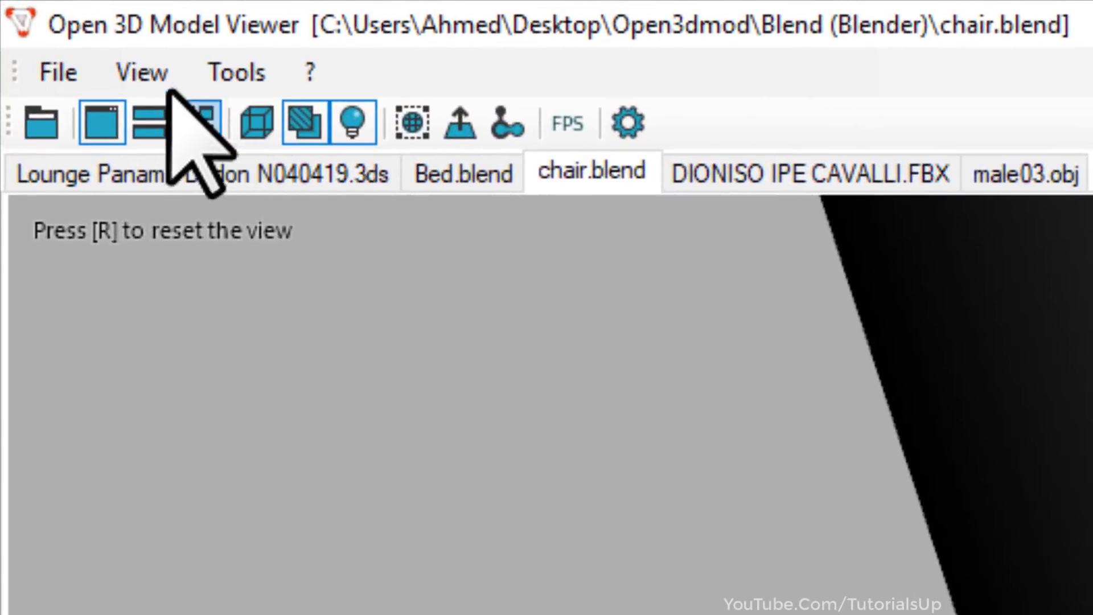
# - Open the export settings for chair.blend and set the file format to Autodesk 3DS (legacy) (3ds)
pyautogui.click(136, 66)
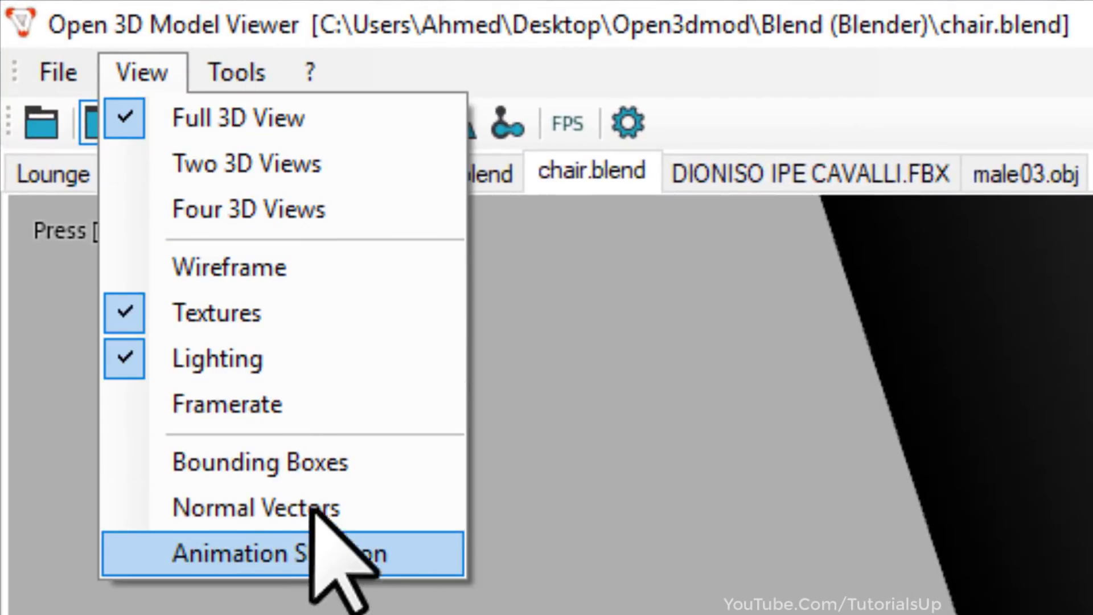
pyautogui.moveTo(310, 71)
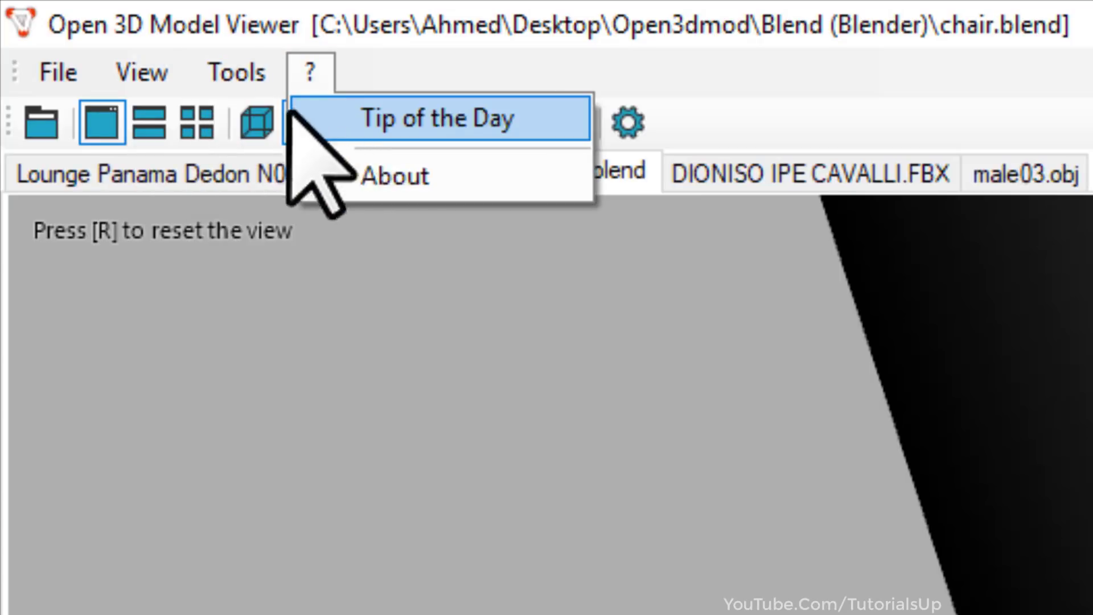
pyautogui.moveTo(237, 72)
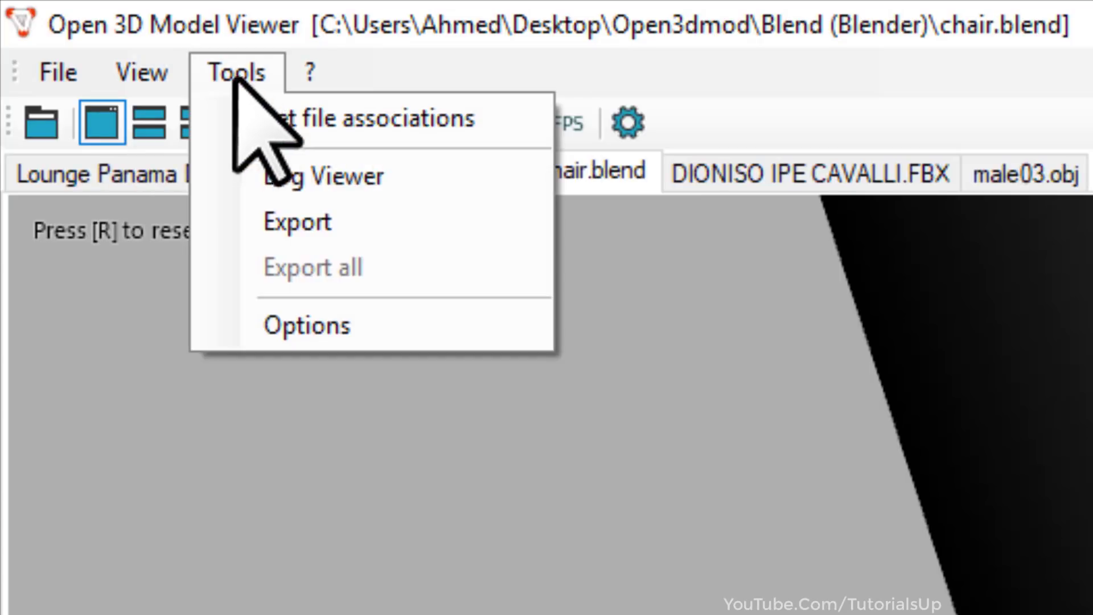
pyautogui.click(446, 233)
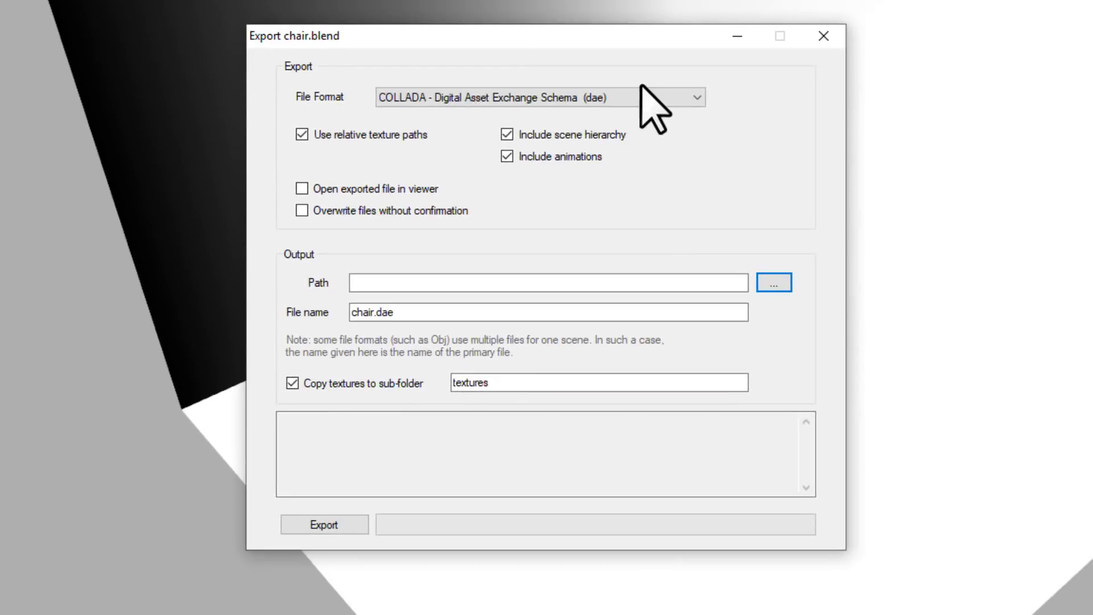
pyautogui.click(665, 100)
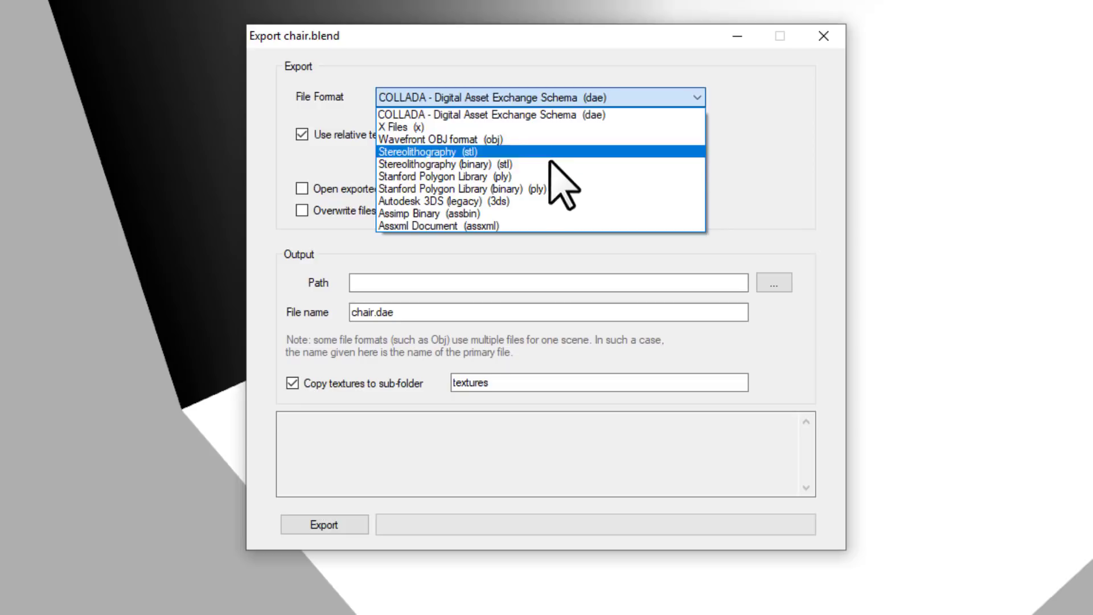
pyautogui.click(524, 199)
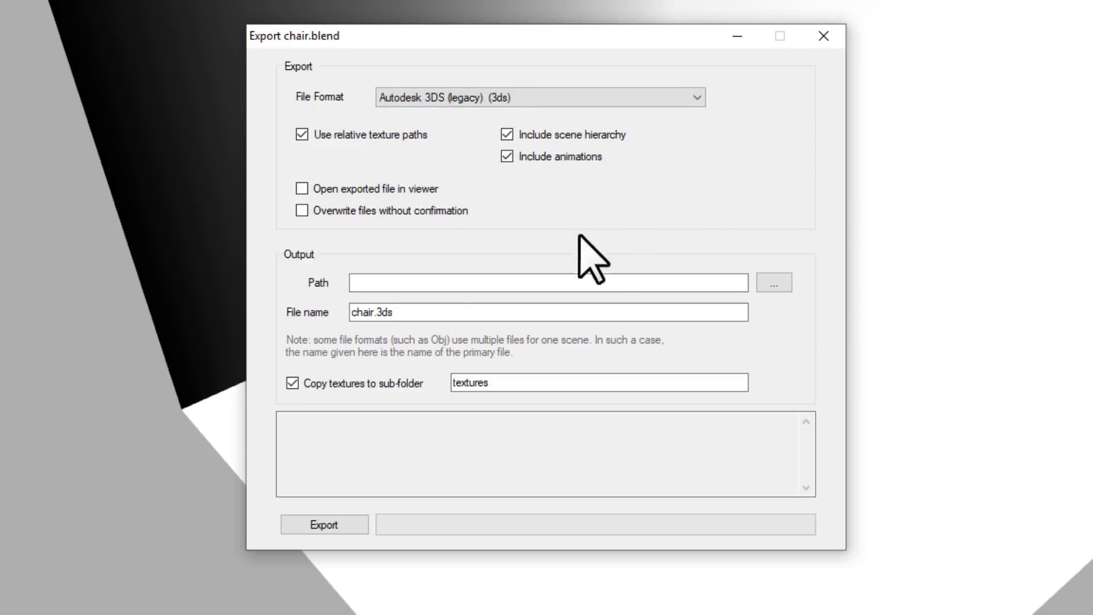
# - Export the chair as chair.3ds with the Desktop as output folder, and minimize the viewer
pyautogui.click(778, 284)
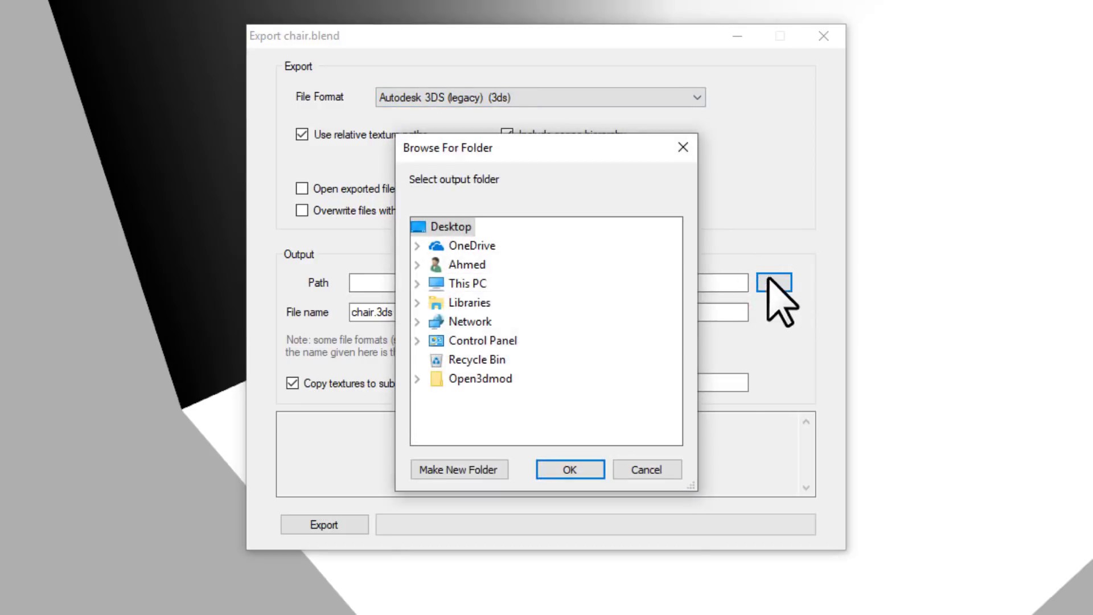
pyautogui.click(571, 470)
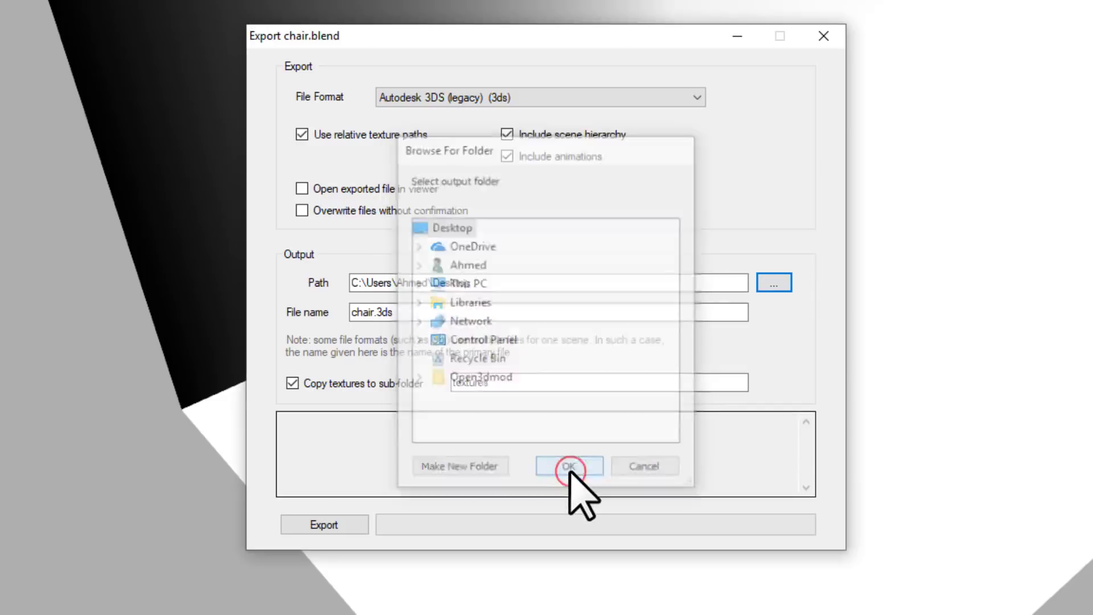
pyautogui.click(327, 525)
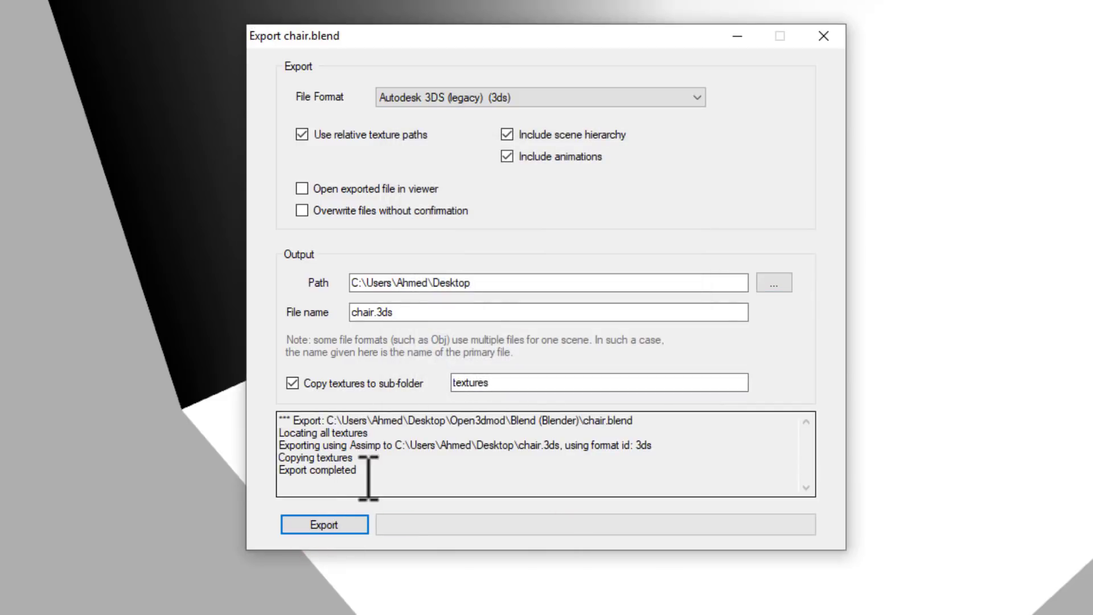
pyautogui.moveTo(358, 470); pyautogui.dragTo(282, 472)
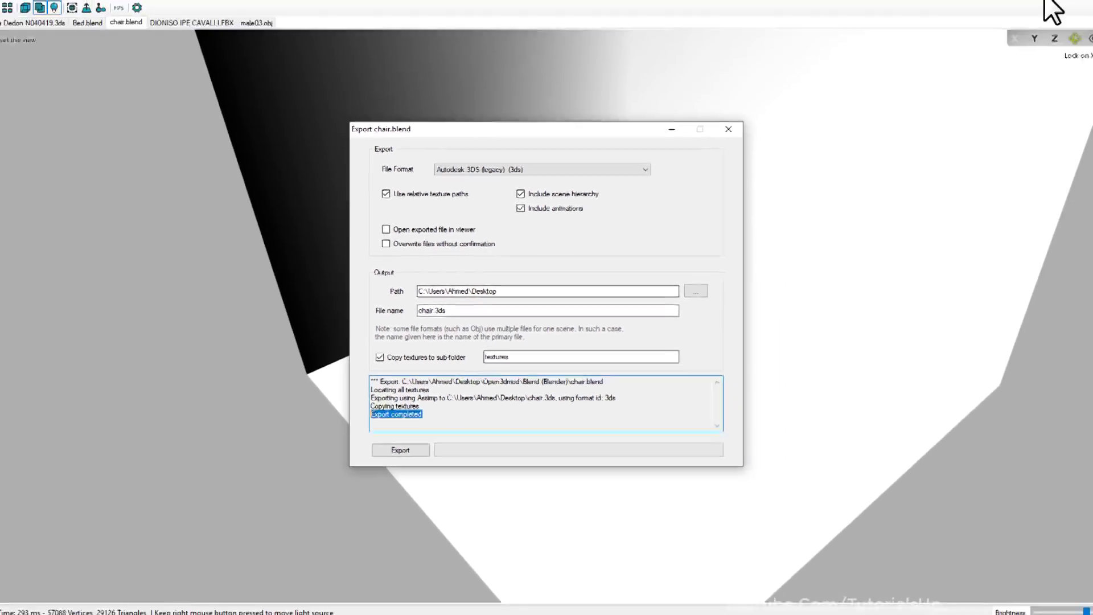
pyautogui.click(1076, 1)
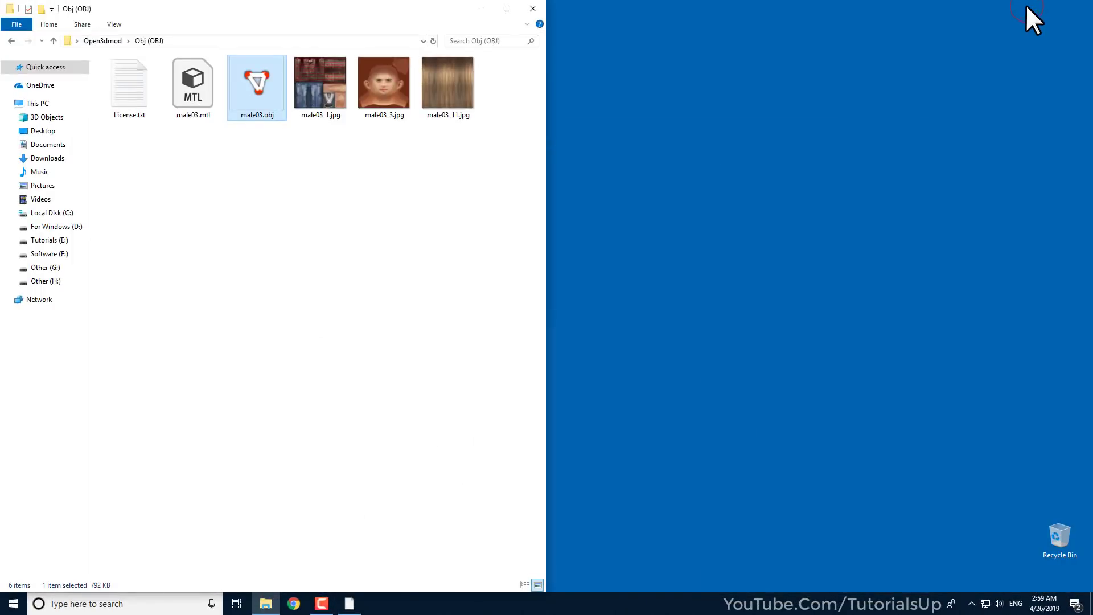
# - Close the Obj (OBJ) folder window, select the exported chair.3ds on the desktop and launch SketchUp 2019
pyautogui.click(541, 6)
pyautogui.click(34, 199)
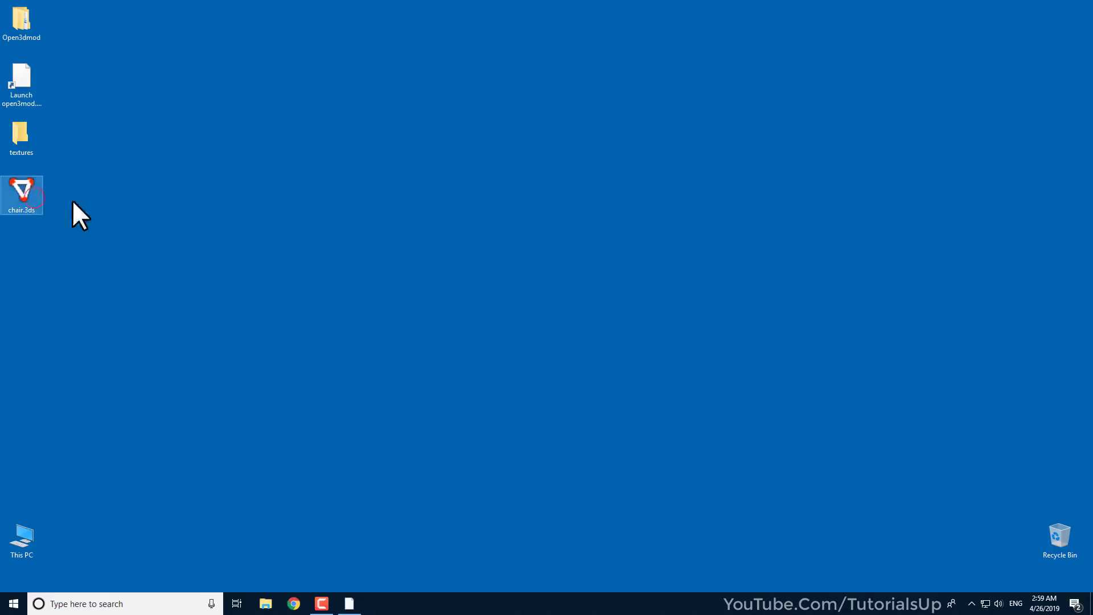
pyautogui.click(13, 603)
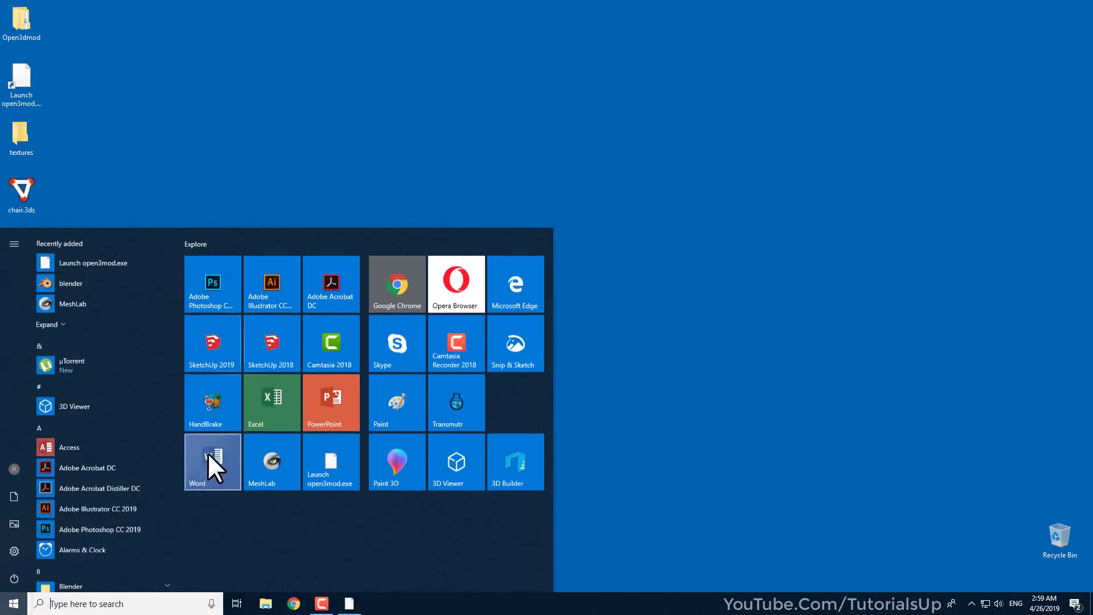
pyautogui.click(213, 344)
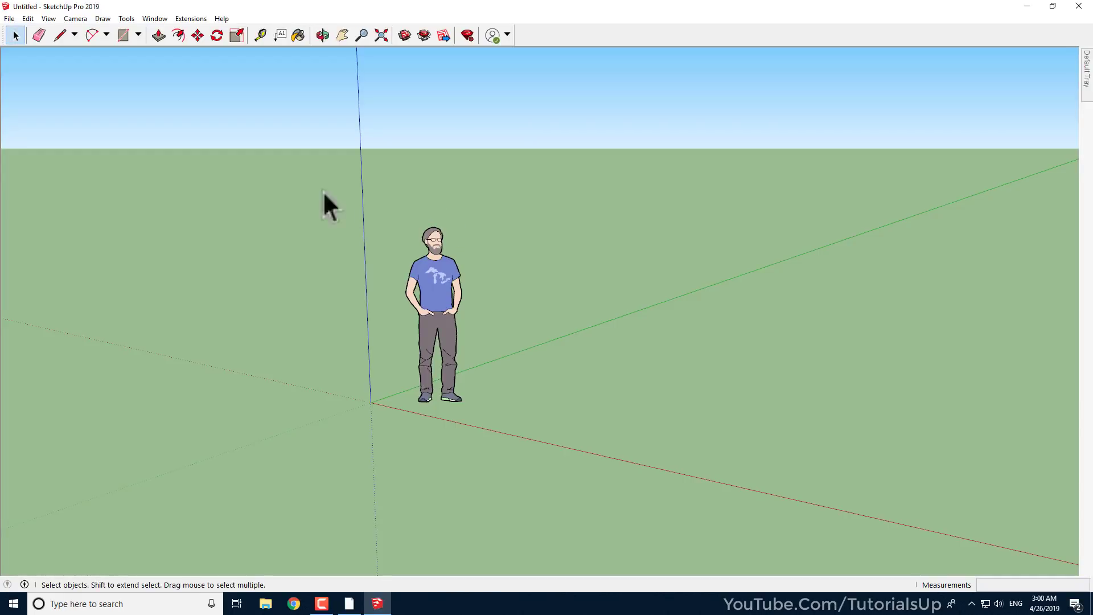
# - Import chair.3ds from the Desktop as a 3DS file and place it in the model near the origin
pyautogui.click(7, 18)
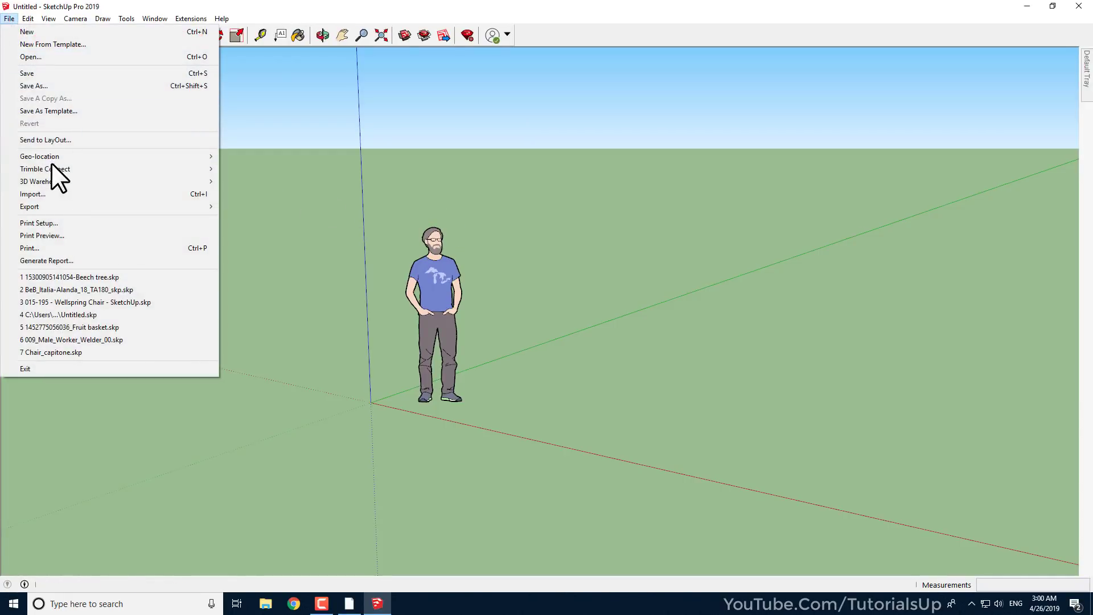
pyautogui.click(60, 195)
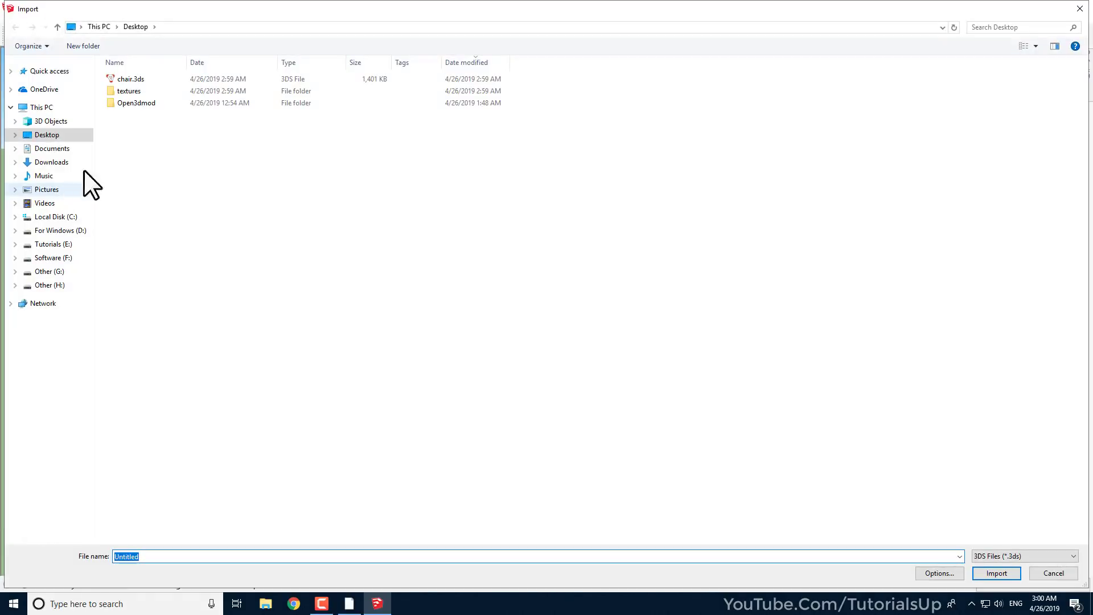
pyautogui.click(1020, 557)
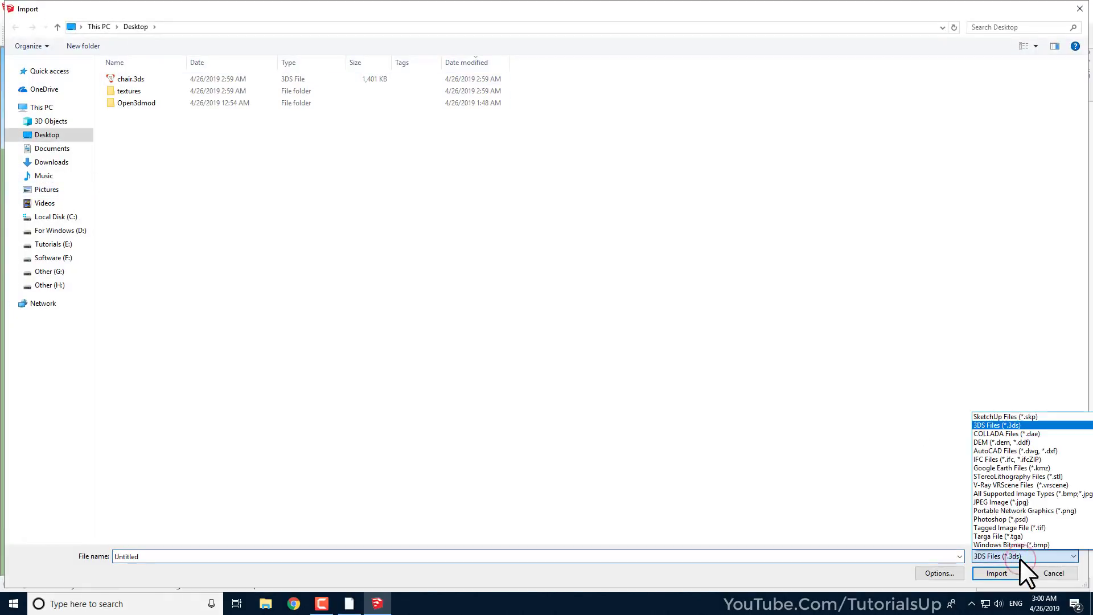
pyautogui.click(1012, 427)
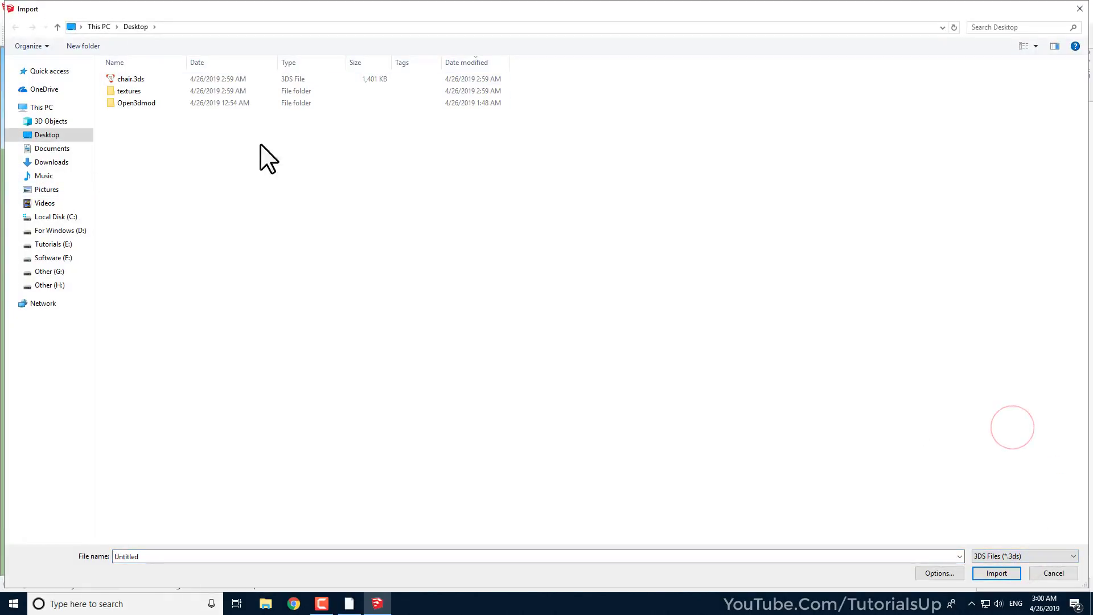
pyautogui.click(140, 79)
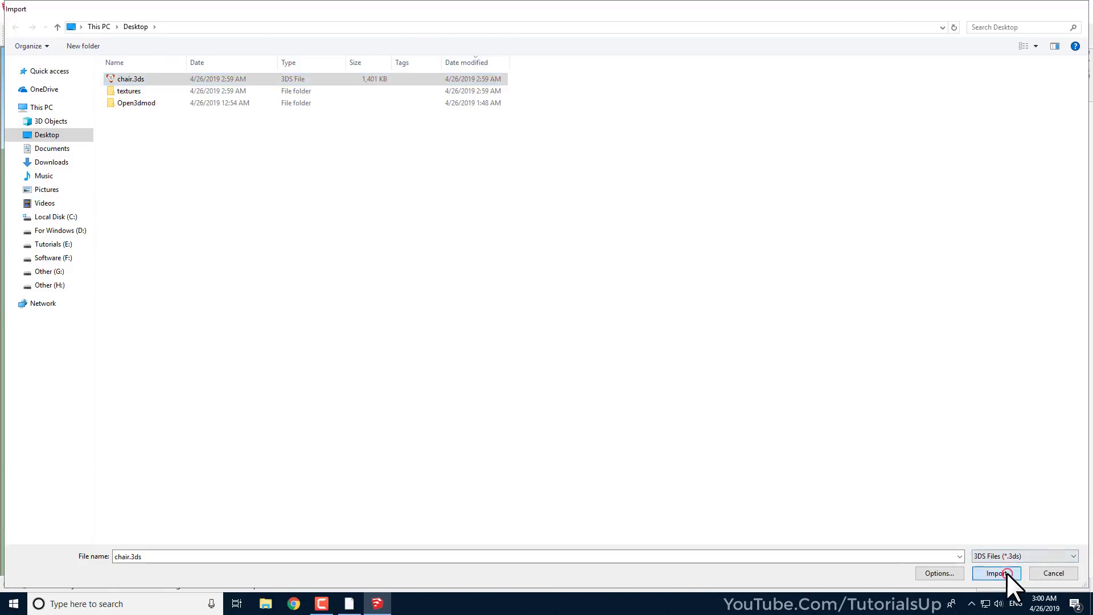
pyautogui.click(1006, 573)
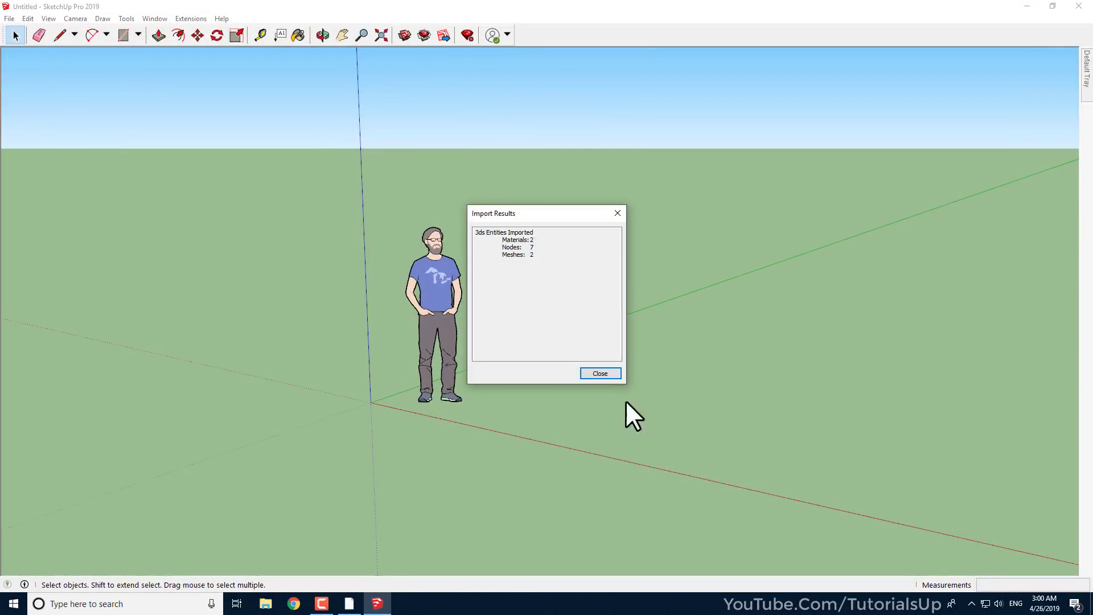
pyautogui.click(597, 374)
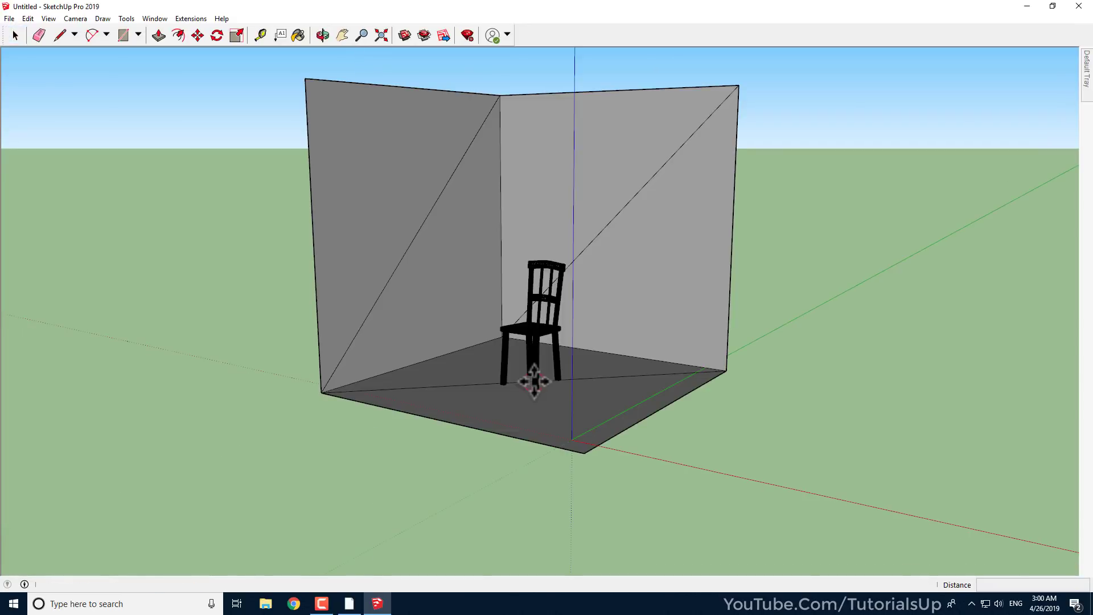
pyautogui.click(538, 376)
# - Turn off the display of edges for the imported chair scene
pyautogui.moveTo(541, 371); pyautogui.dragTo(567, 475, button='middle')
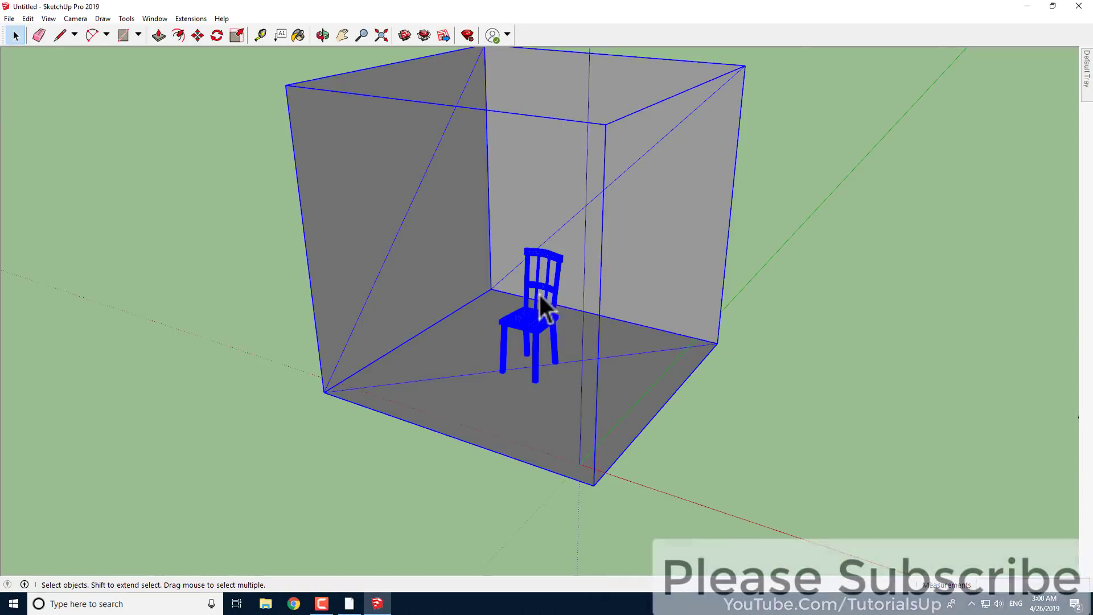
pyautogui.scroll(4, 539, 293)
pyautogui.click(28, 18)
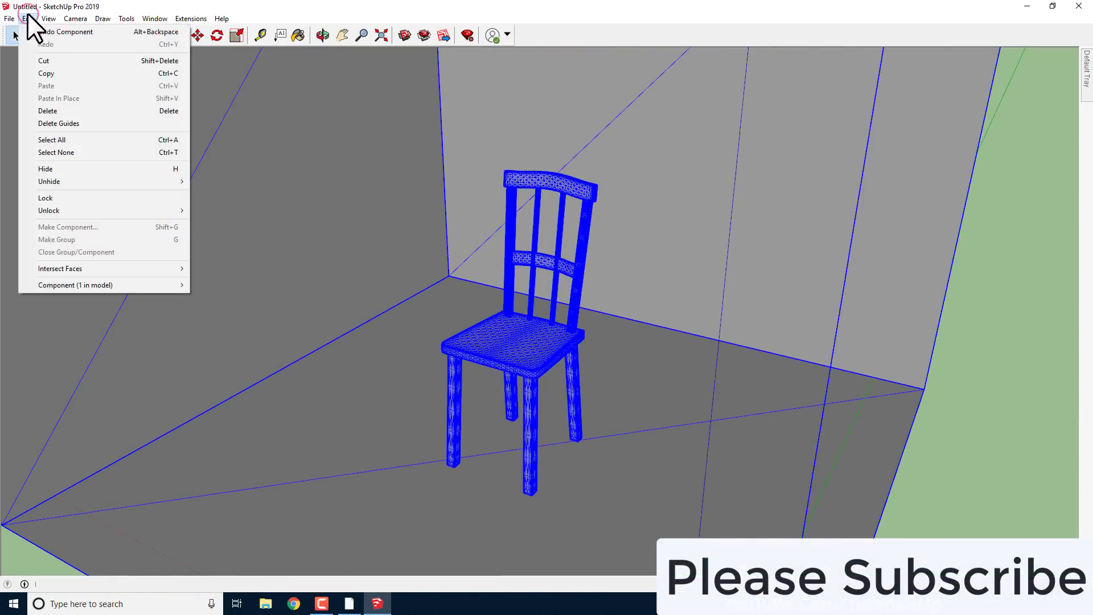
pyautogui.moveTo(47, 23)
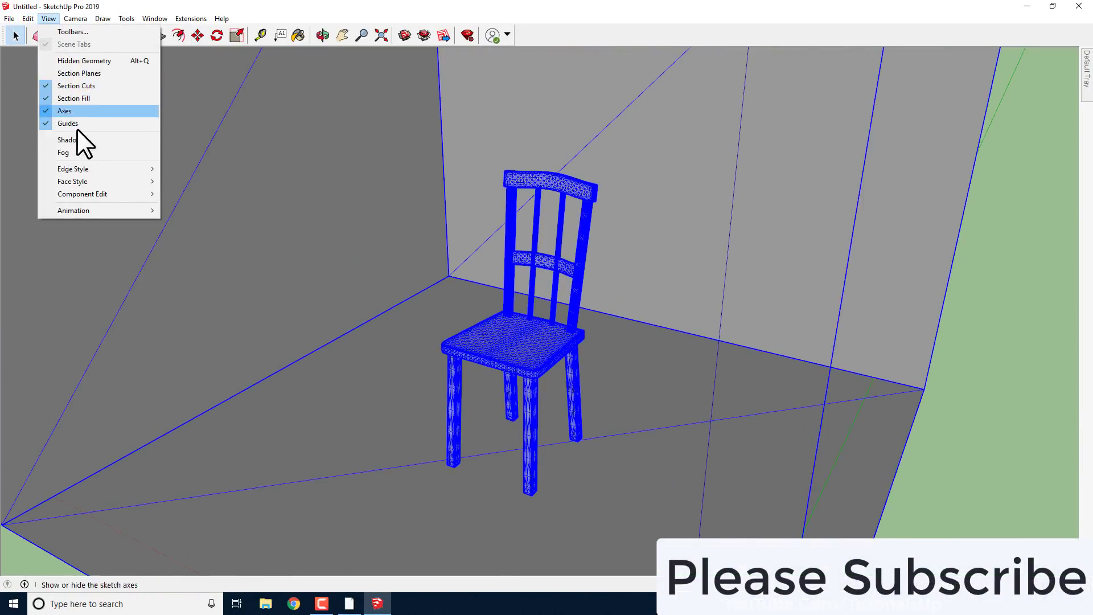
pyautogui.moveTo(108, 170)
pyautogui.click(210, 170)
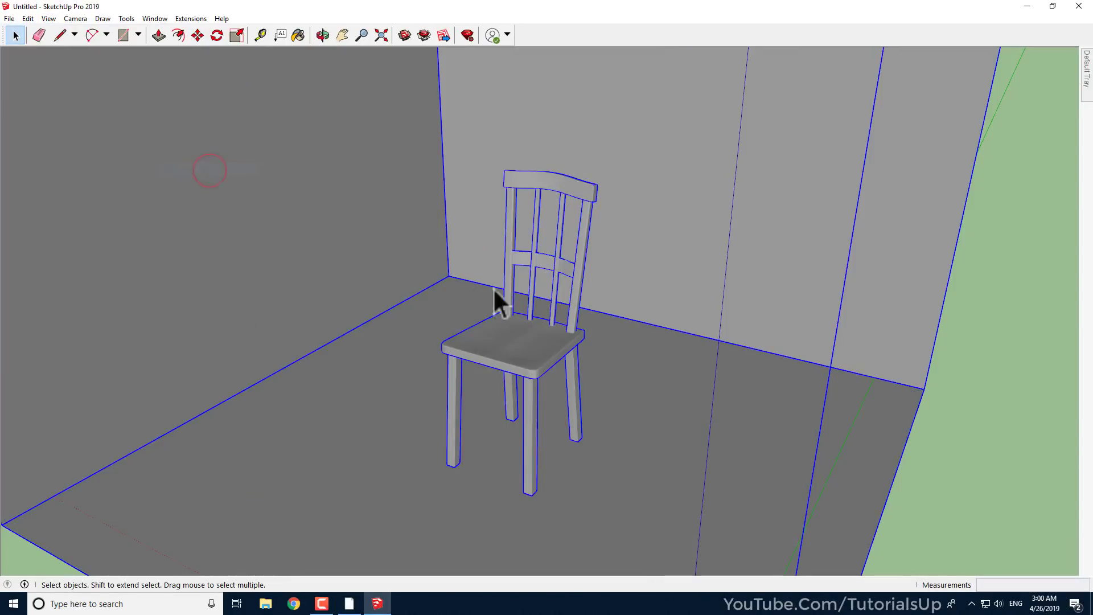
# - Turn off Profiles in the edge settings of the current style and clear the selection
pyautogui.moveTo(1087, 103)
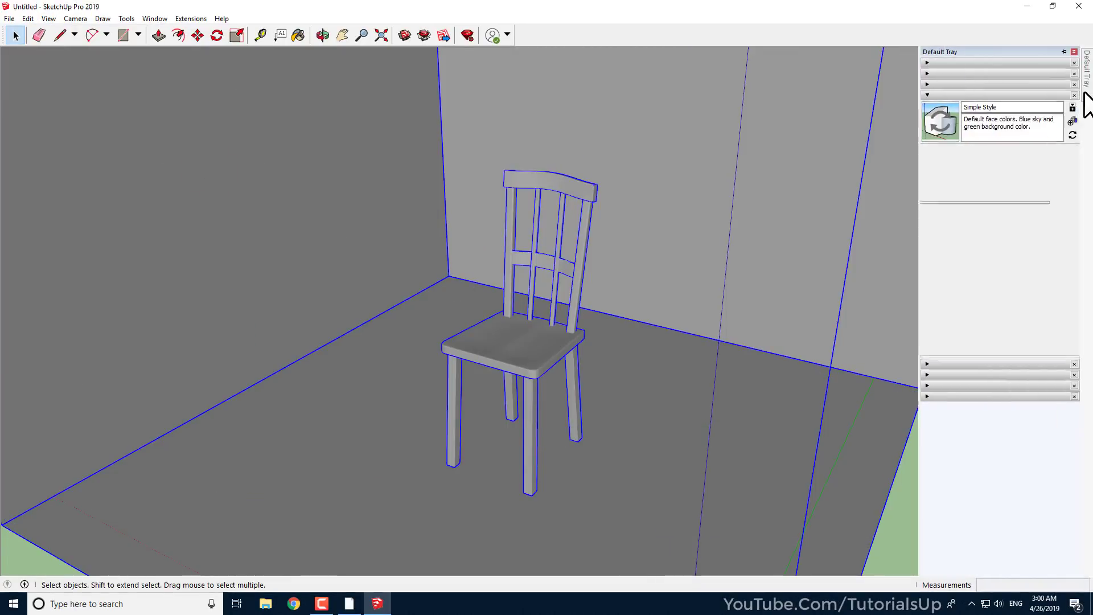
pyautogui.click(961, 154)
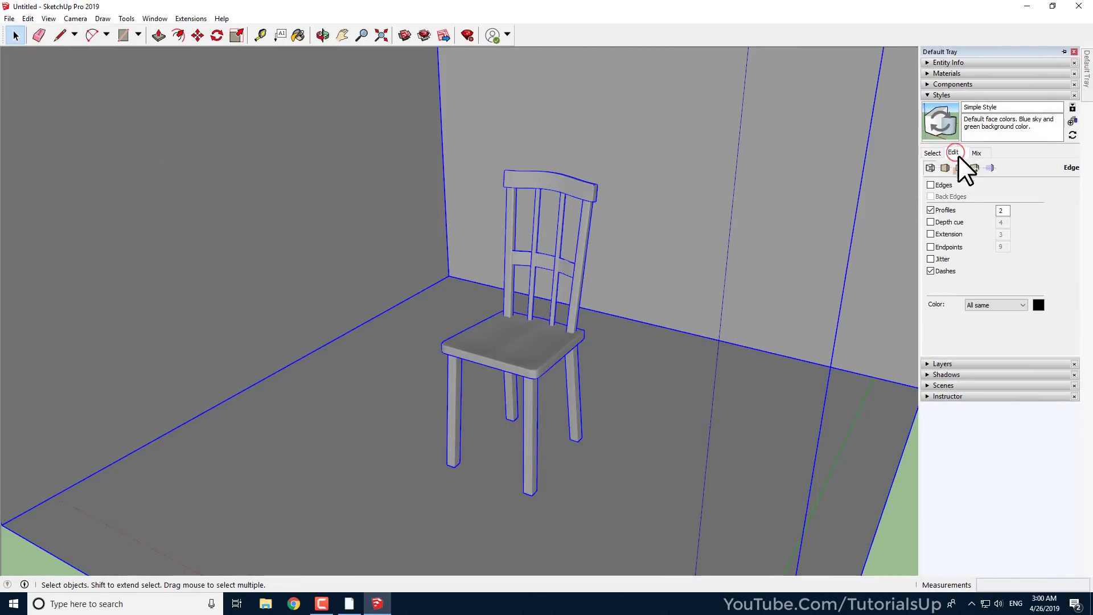
pyautogui.click(930, 211)
pyautogui.click(962, 462)
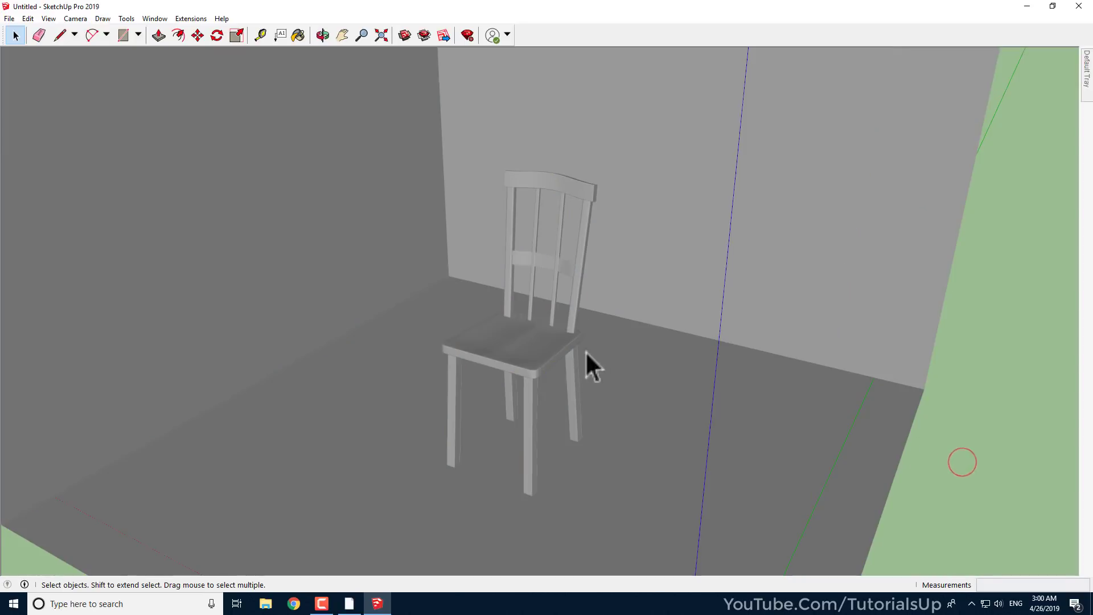
# - Delete the walls and floor surrounding the chair inside the imported component
pyautogui.moveTo(611, 312); pyautogui.dragTo(532, 275, button='middle')
pyautogui.scroll(4, 532, 430)
pyautogui.scroll(-6, 537, 292)
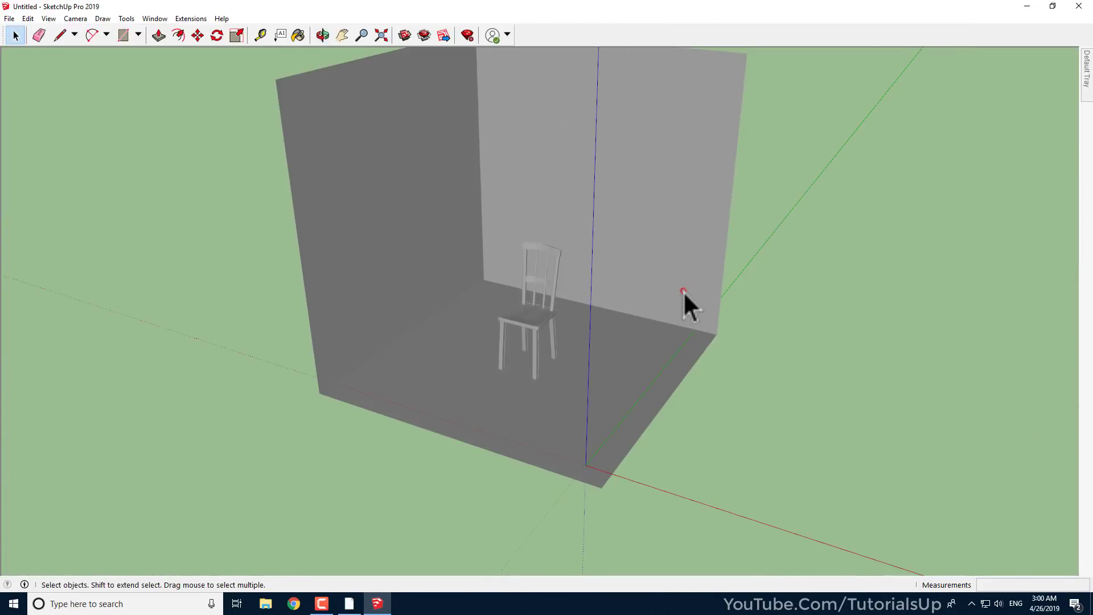
pyautogui.click(673, 293)
pyautogui.press('Delete')
pyautogui.scroll(-3, 732, 348)
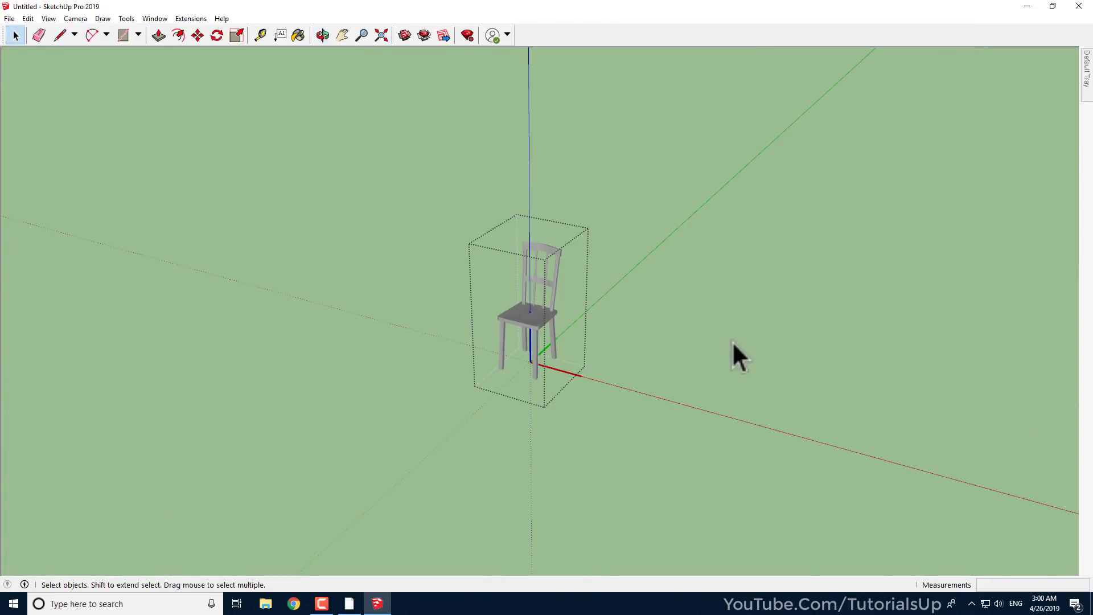
# - Examine the chair up close and from several angles, opening its nested component and leaving component editing
pyautogui.scroll(5, 579, 310)
pyautogui.scroll(4, 541, 317)
pyautogui.scroll(-1, 556, 342)
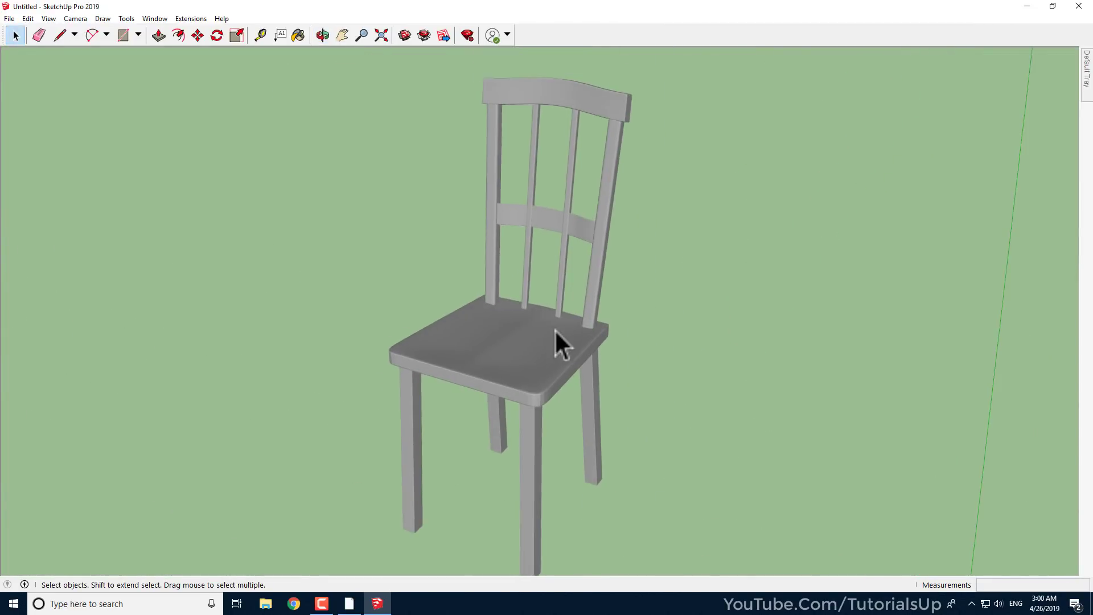
pyautogui.moveTo(556, 342); pyautogui.dragTo(541, 252, button='middle')
pyautogui.click(539, 251)
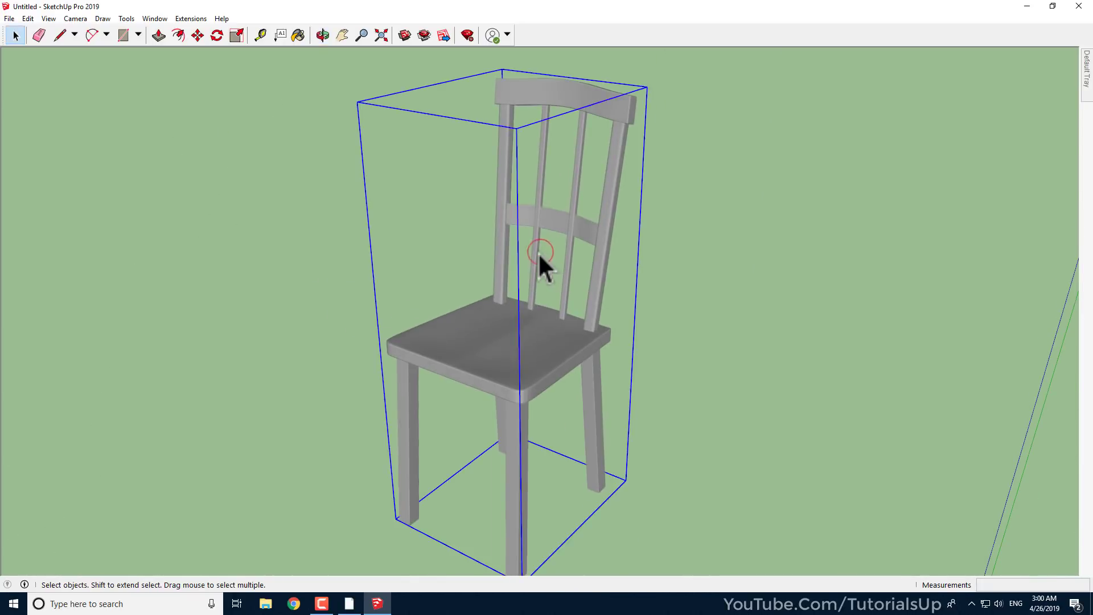
pyautogui.doubleClick(538, 252)
pyautogui.click(538, 252)
pyautogui.click(705, 345)
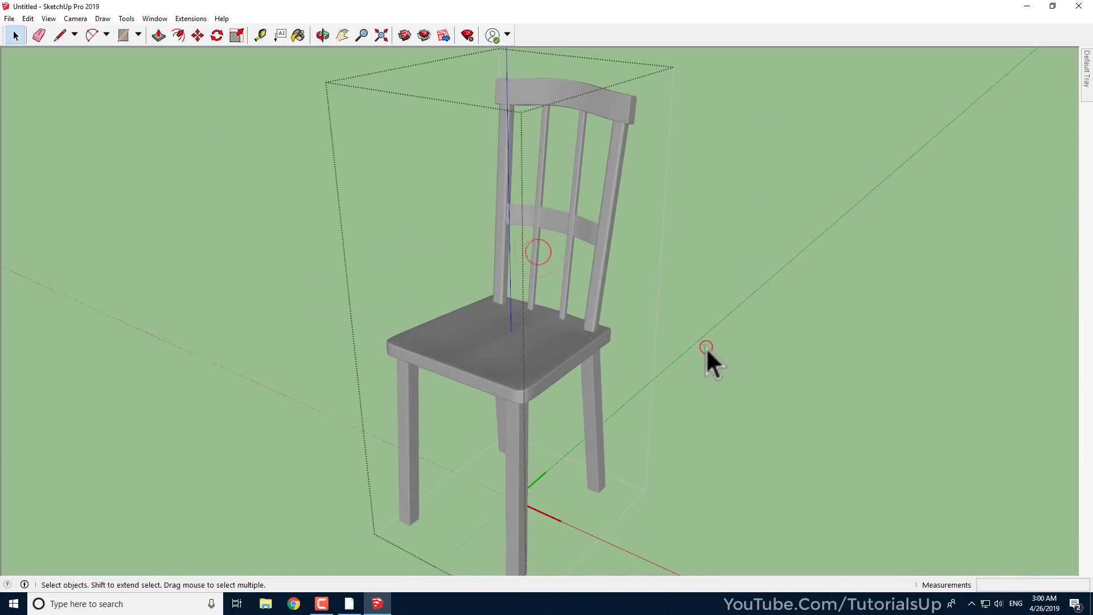
pyautogui.scroll(-2, 675, 311)
pyautogui.moveTo(774, 309); pyautogui.dragTo(555, 283, button='middle')
pyautogui.scroll(-2, 422, 285)
pyautogui.scroll(3, 532, 302)
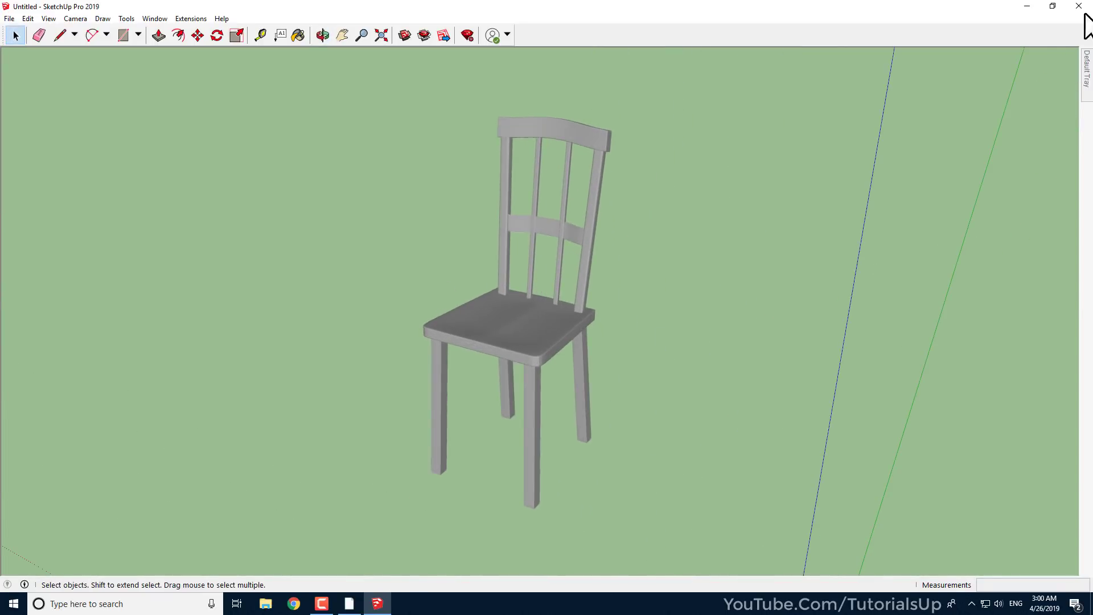
# - Minimize SketchUp, switch back to Open 3D Model Viewer and close the export window for chair.blend
pyautogui.click(1028, 6)
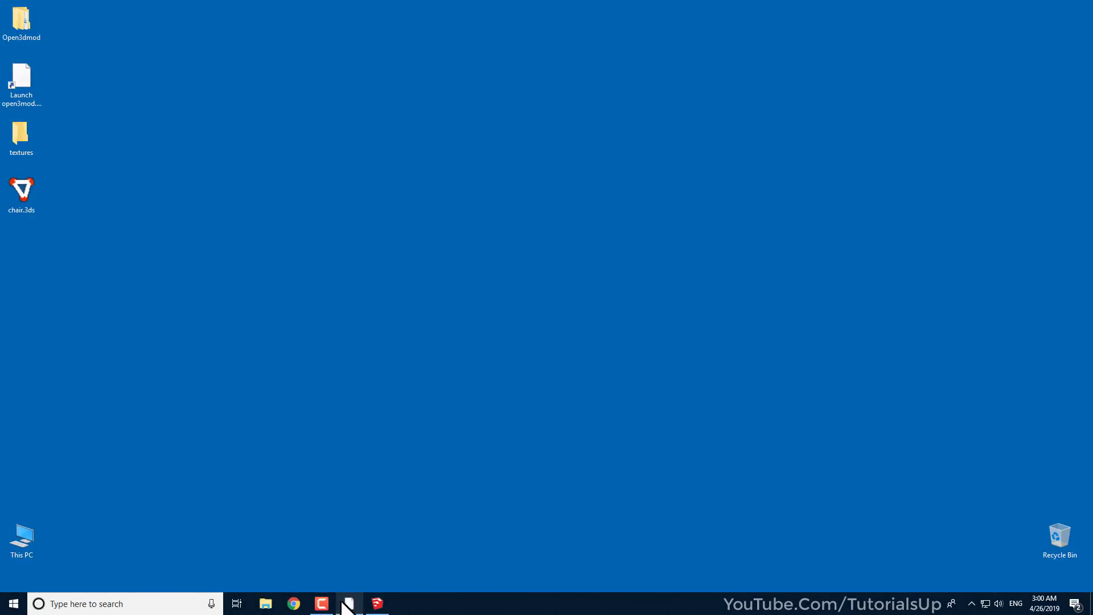
pyautogui.click(349, 604)
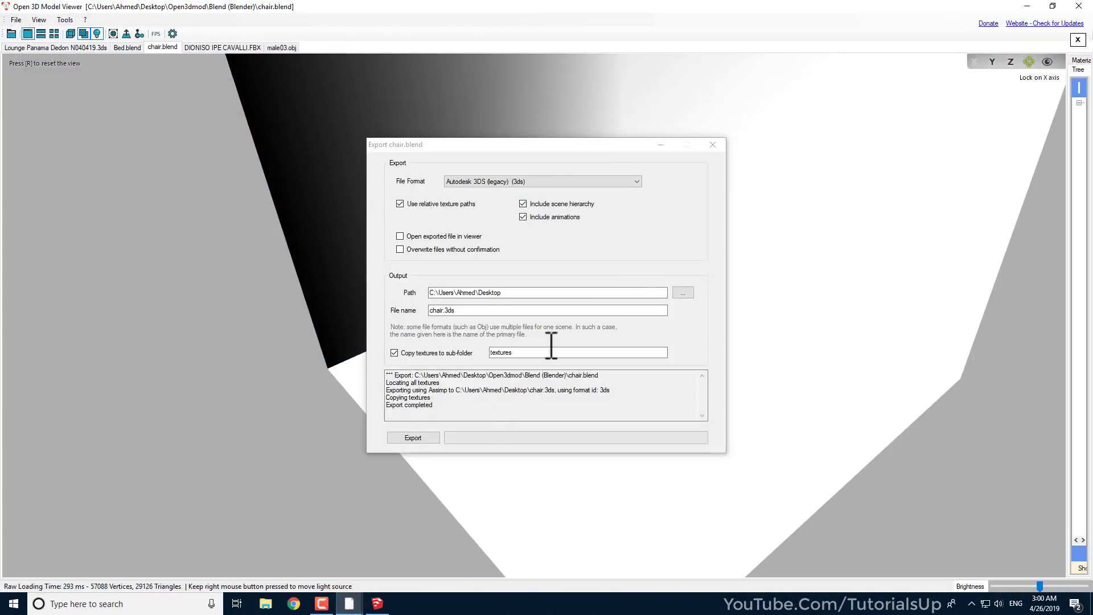
pyautogui.click(713, 145)
# - View the Bed.blend and Lounge Panama Dedon N040419.3ds models, returning to Bed.blend
pyautogui.click(128, 45)
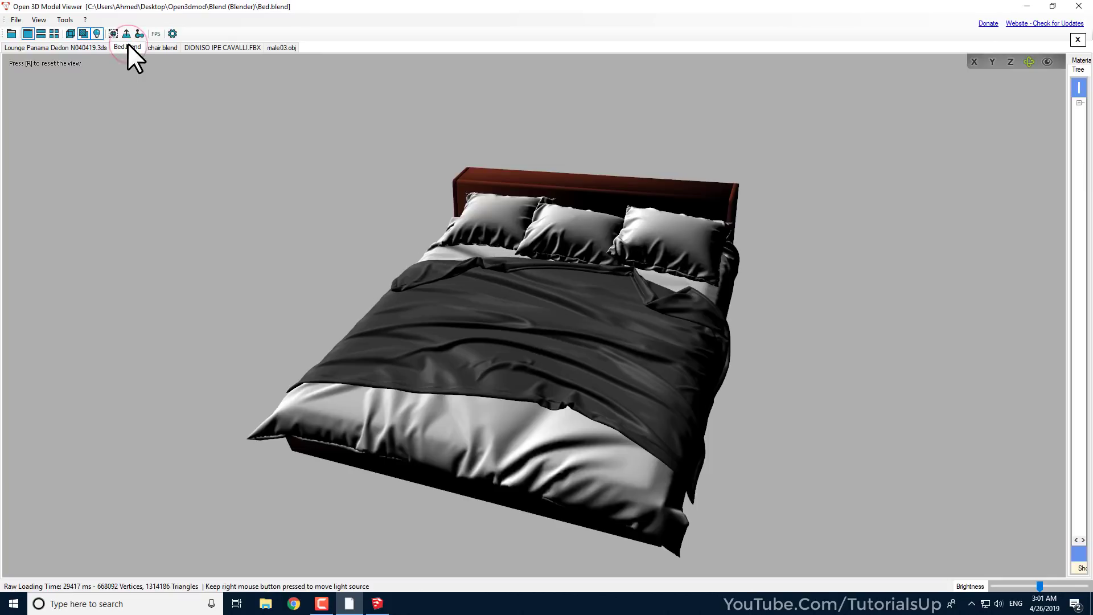
pyautogui.click(98, 49)
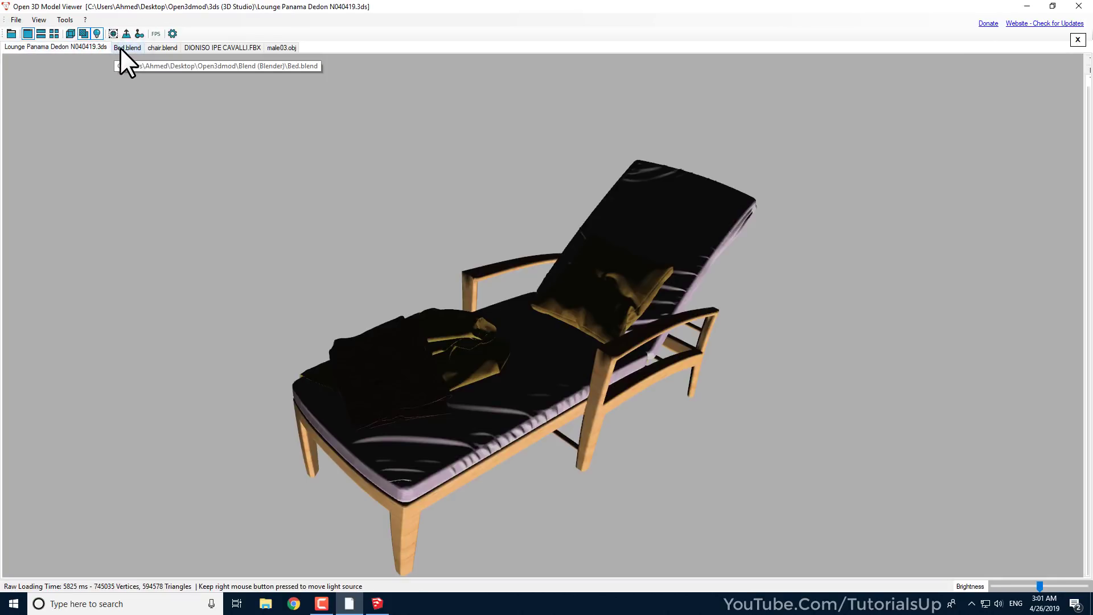
pyautogui.click(120, 47)
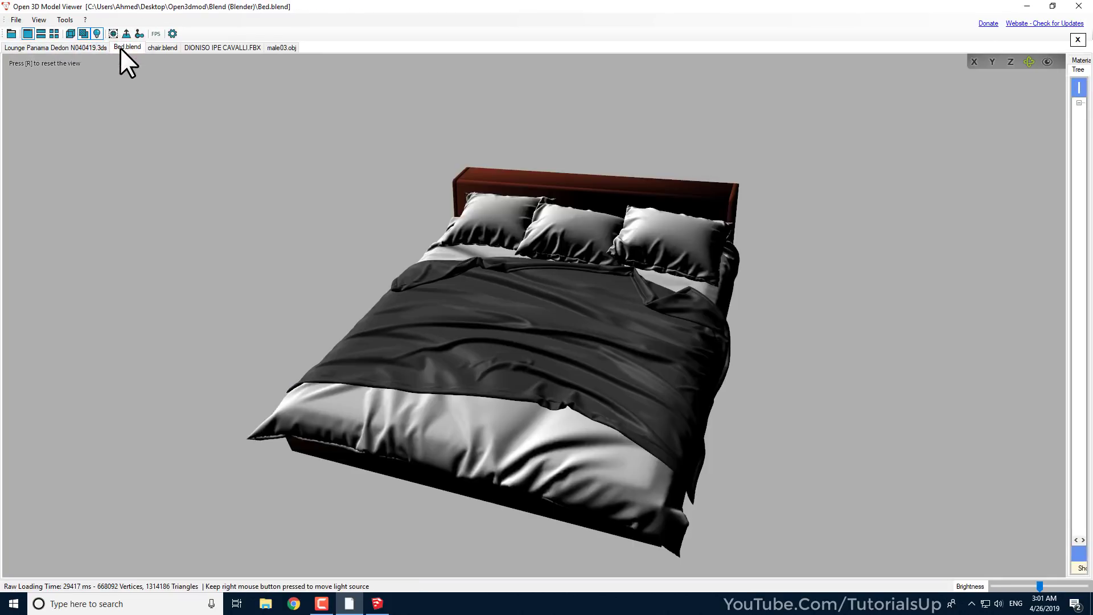